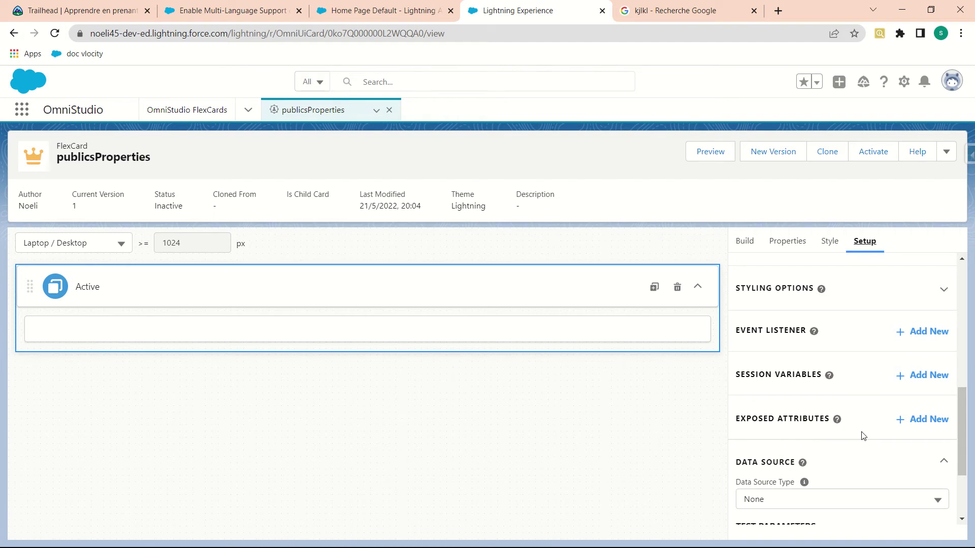
Add exposed attribute Description, type String, targeting AppPage, HomePage and RecordPage
click(922, 420)
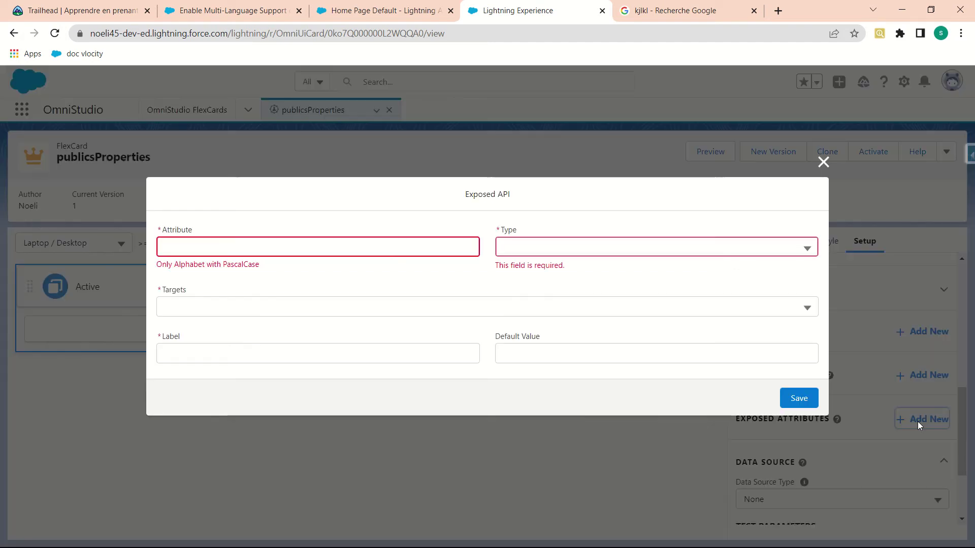
click(296, 247)
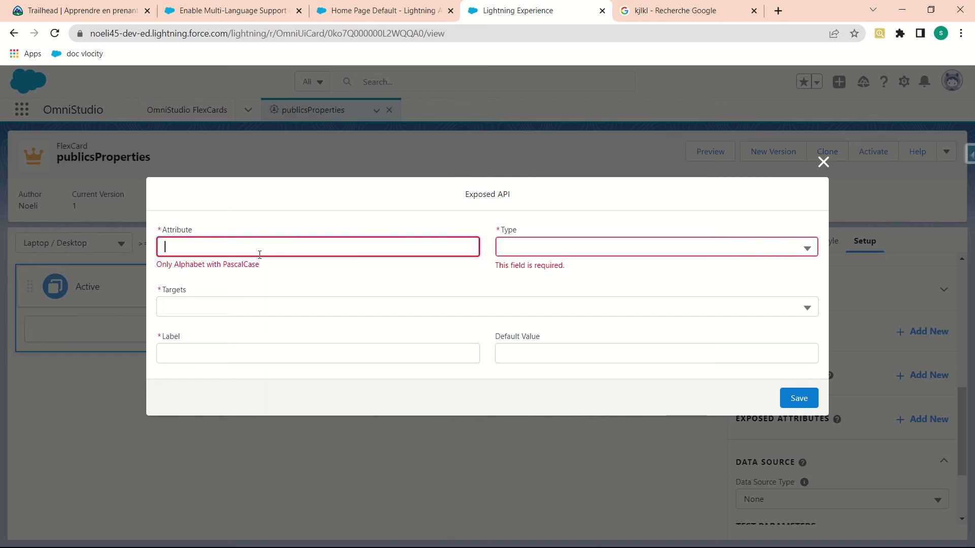
text(De)
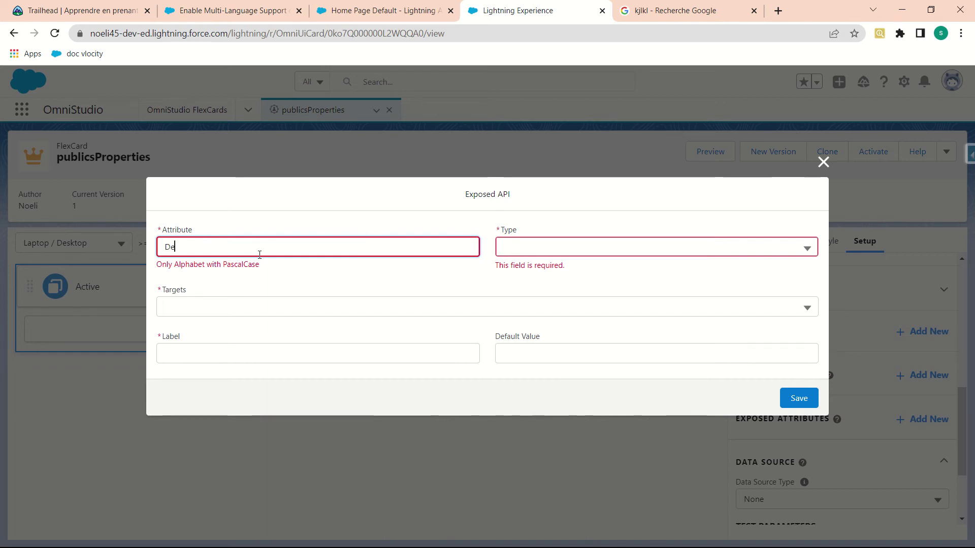
text(scription)
click(588, 248)
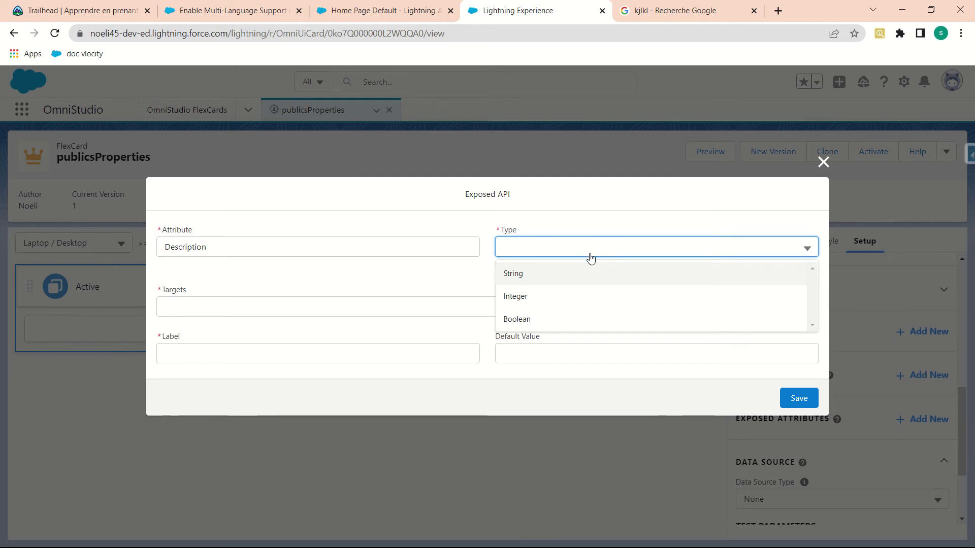
click(537, 273)
click(366, 303)
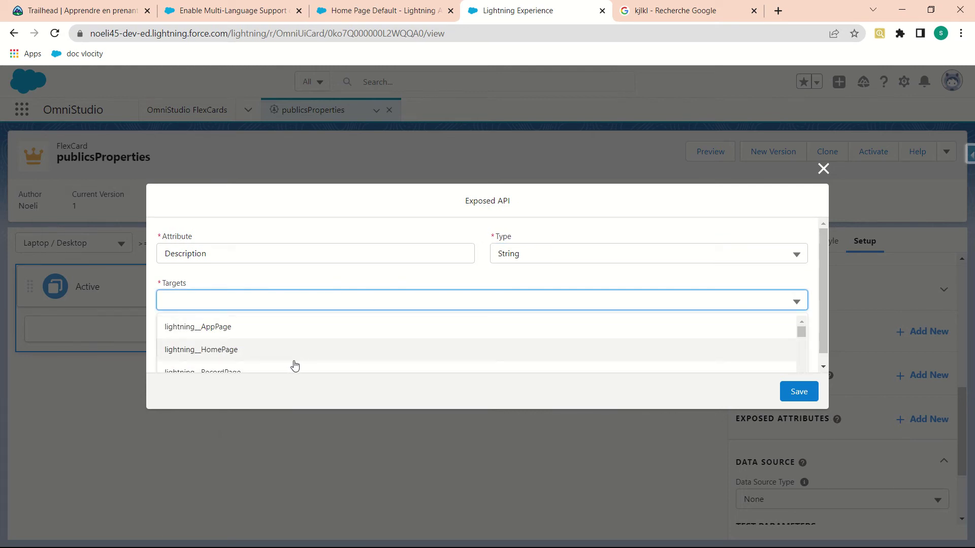
scroll(296, 366, down, 2)
scroll(267, 350, up, 2)
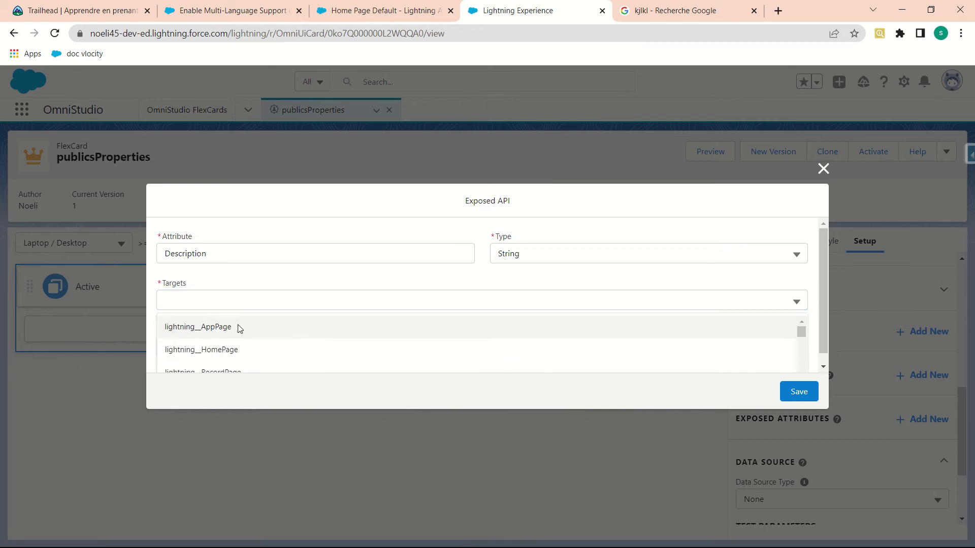
click(238, 327)
click(293, 291)
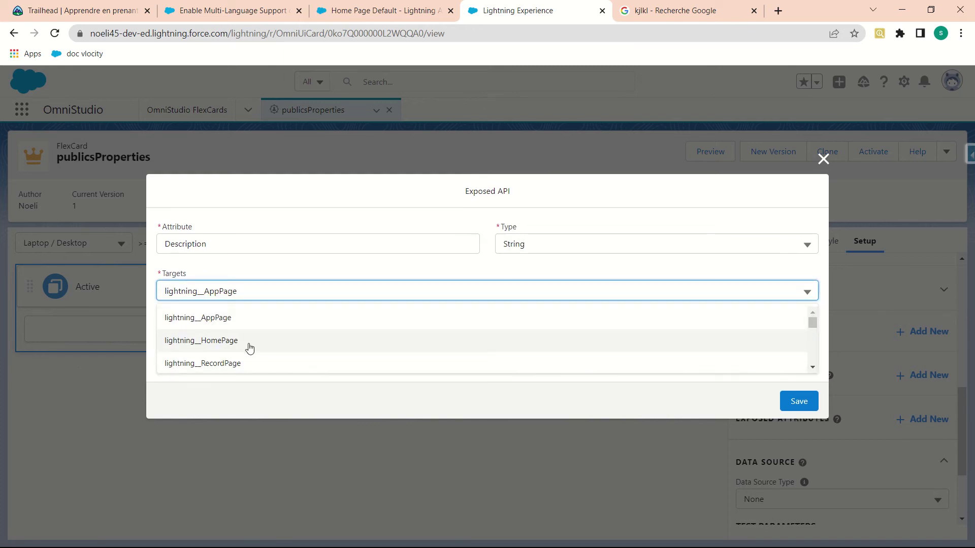
click(249, 343)
click(282, 291)
click(249, 364)
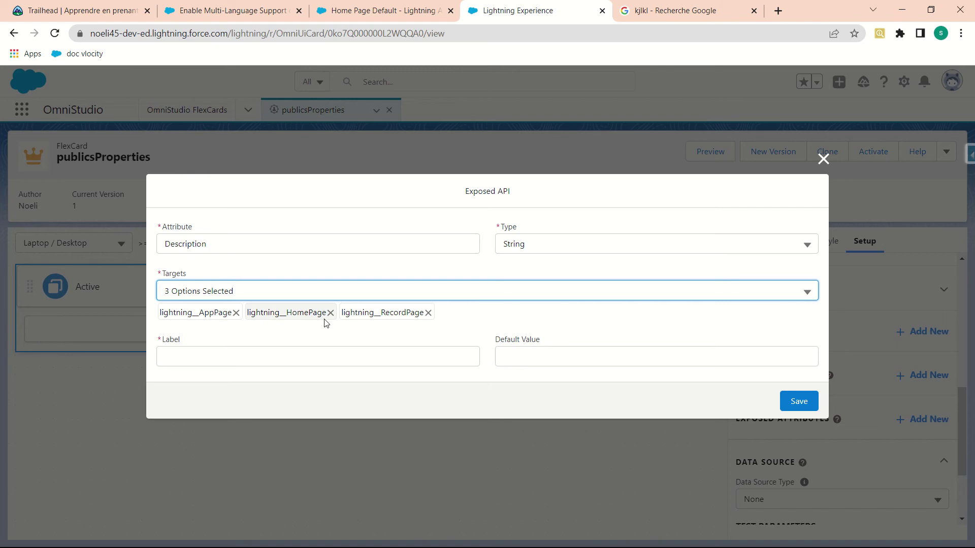
Label the attribute Description, default it to 'Thanks for subscription', and save
click(265, 359)
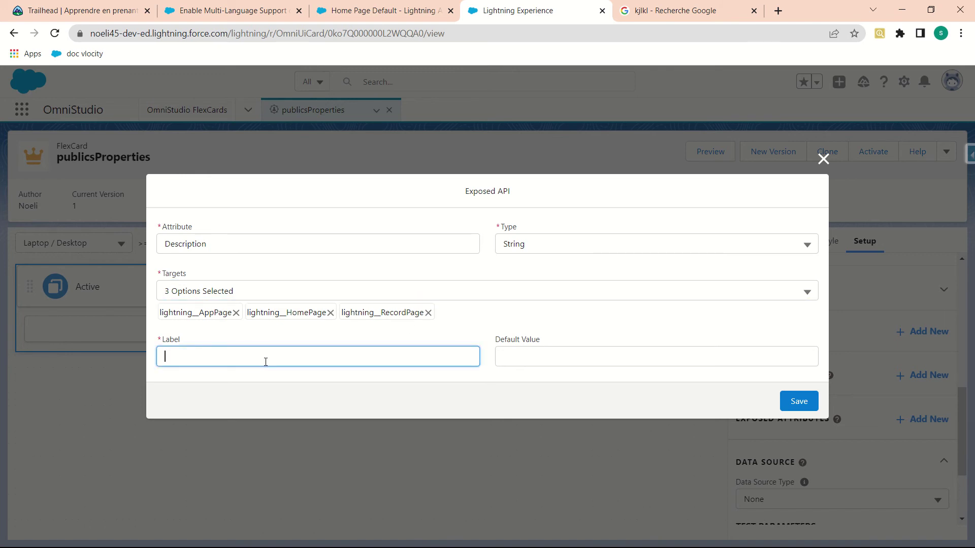
text(Des)
text(cription)
key(BackSpace)
key(BackSpace)
text(ption)
click(288, 386)
click(211, 243)
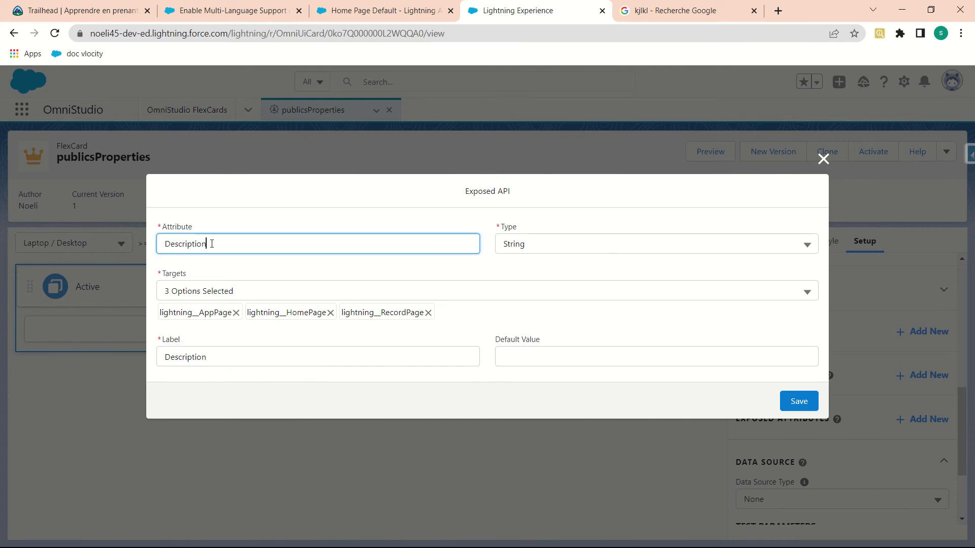
drag(212, 244, 145, 248)
click(524, 356)
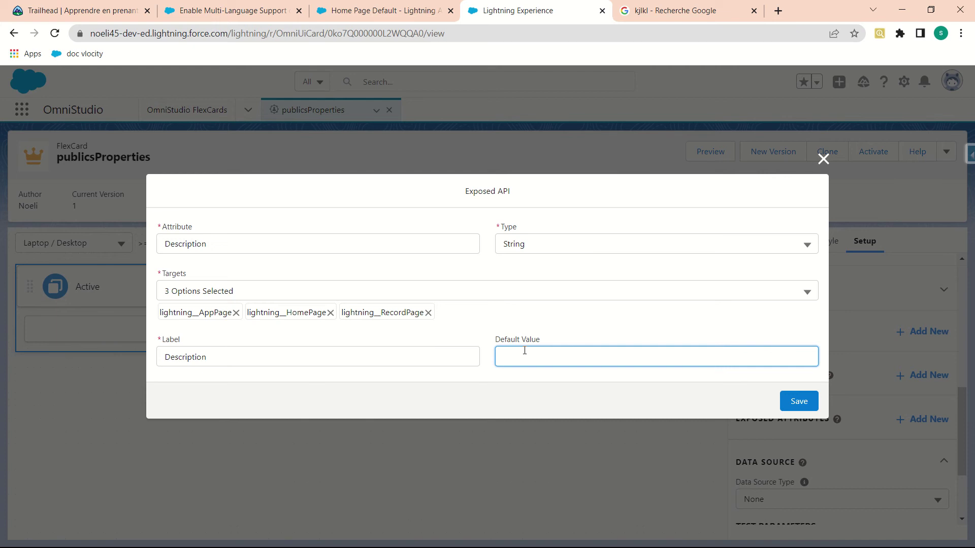
text(Th)
text(anks )
text(for su)
text(bscriptio)
text(n)
click(527, 375)
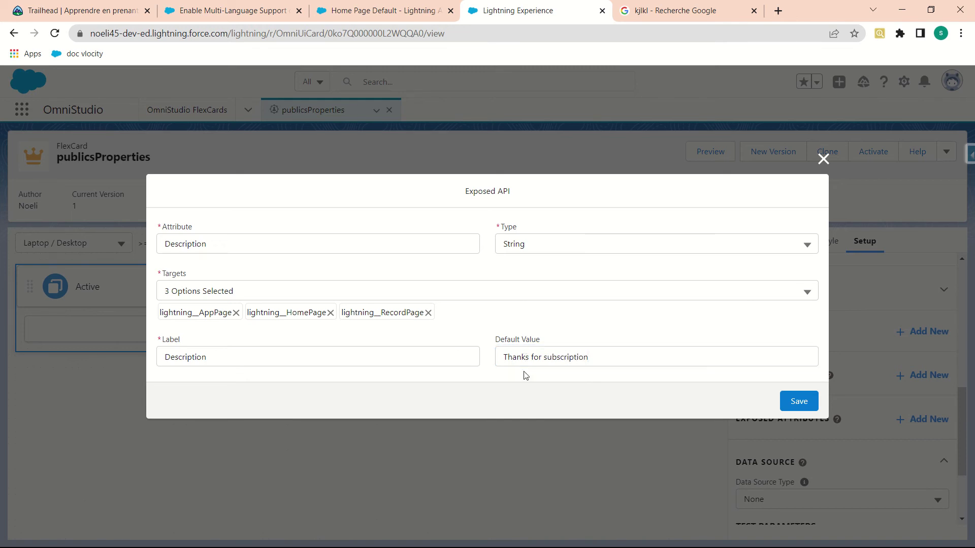
Save the attribute and drop a text element into the card's Active state
click(799, 402)
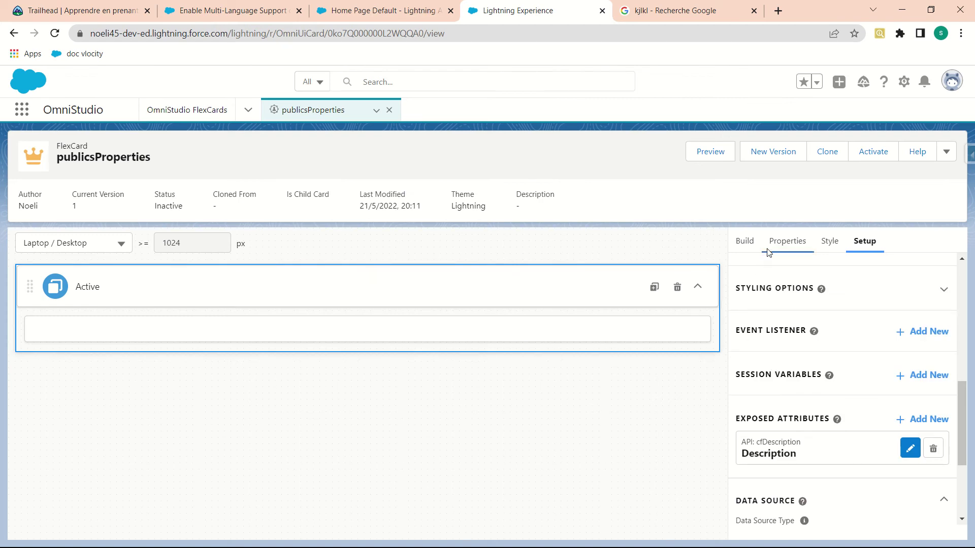
click(744, 241)
scroll(807, 320, down, 1)
scroll(821, 458, down, 3)
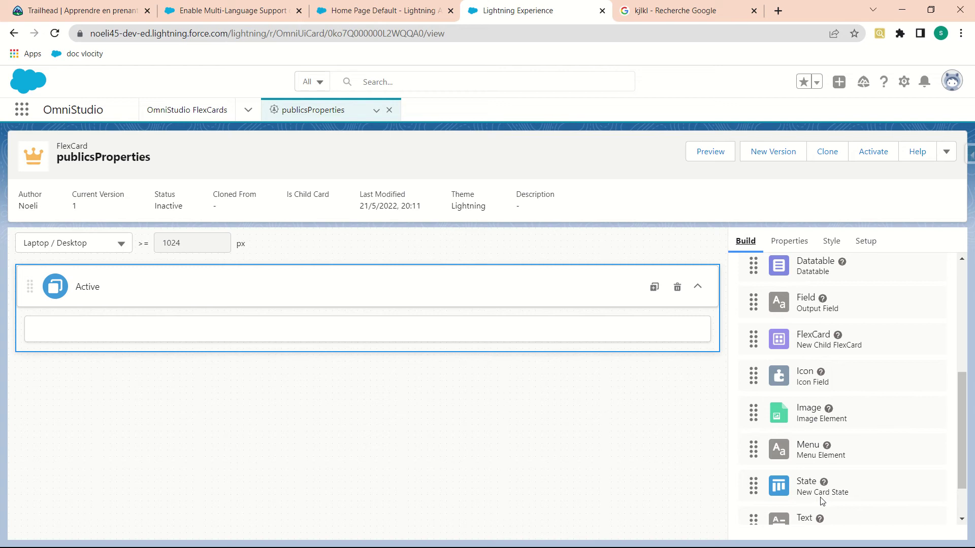
scroll(821, 487, down, 2)
drag(807, 470, 372, 337)
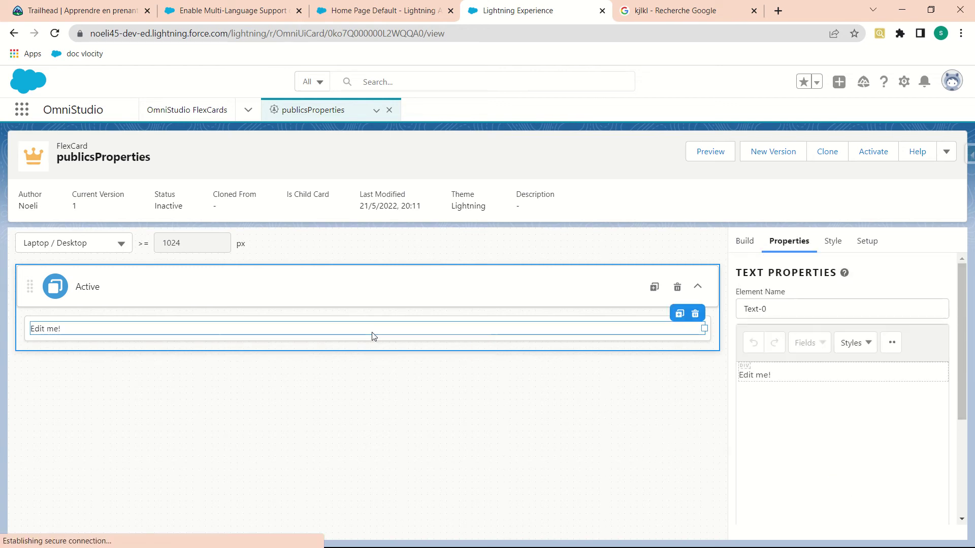
Replace 'Edit me!' with {Session.Description} and rename the element from Text-0 to Description
key(ctrl+a)
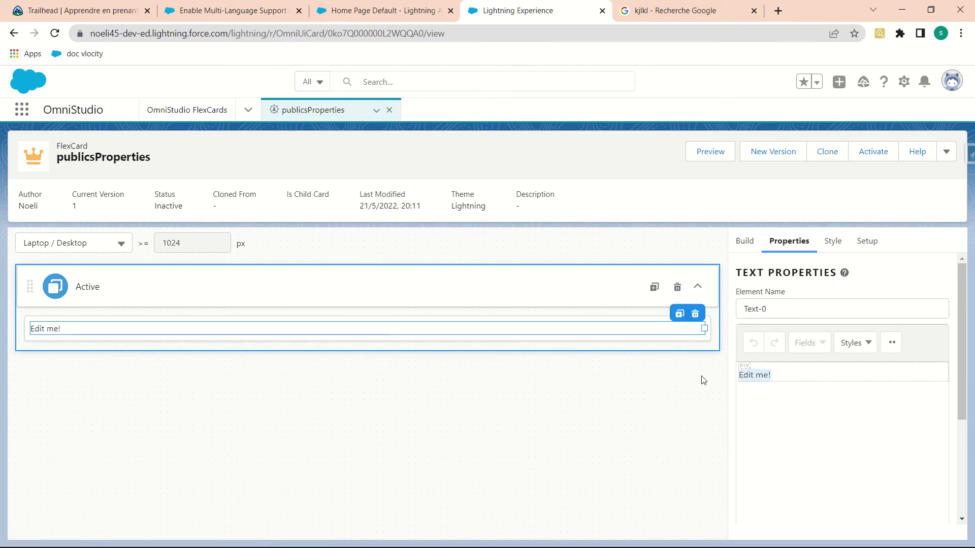
key(BackSpace)
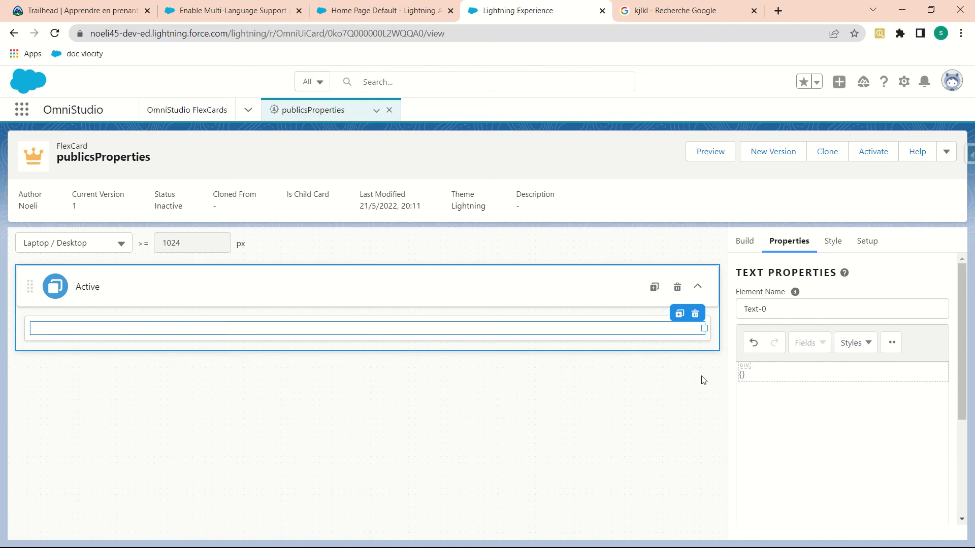
text(Session.)
text(Description)
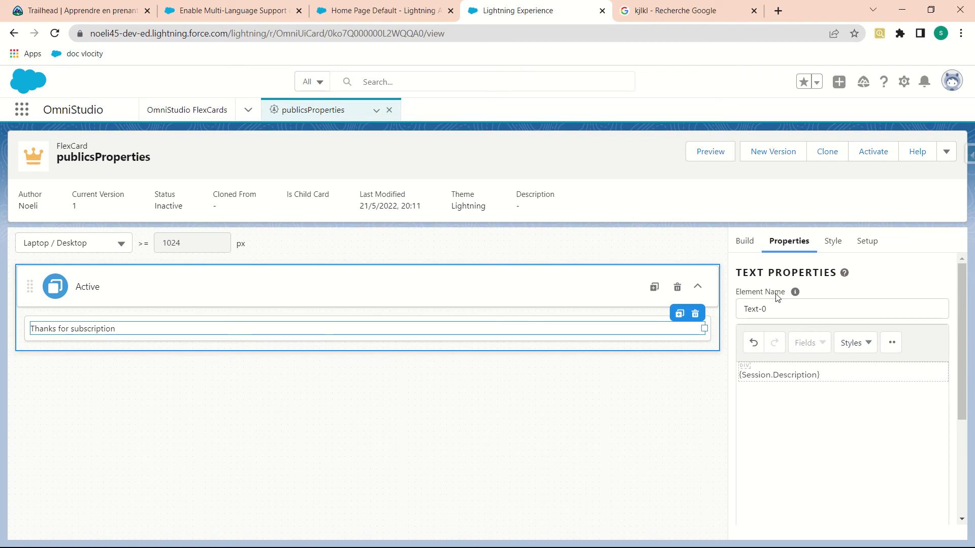
double_click(776, 309)
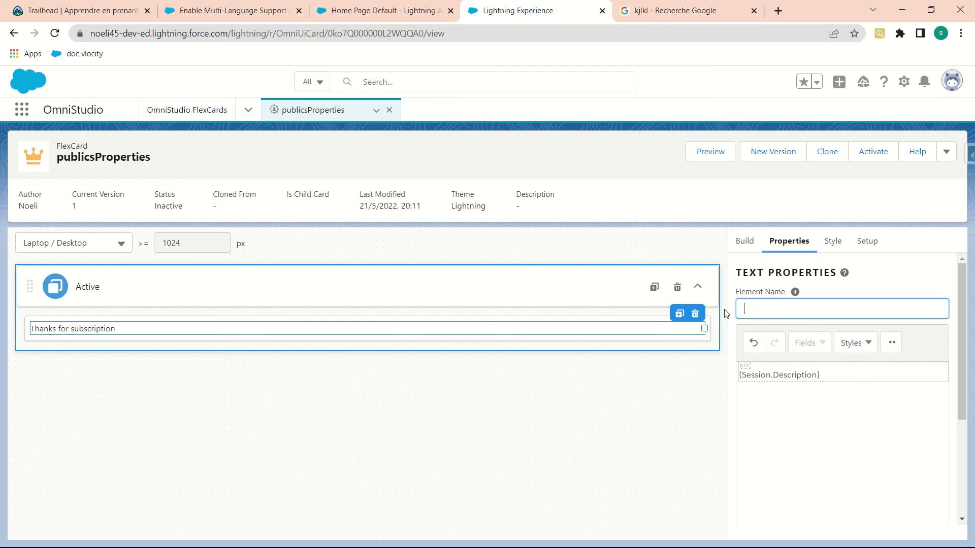
text(Description)
click(818, 430)
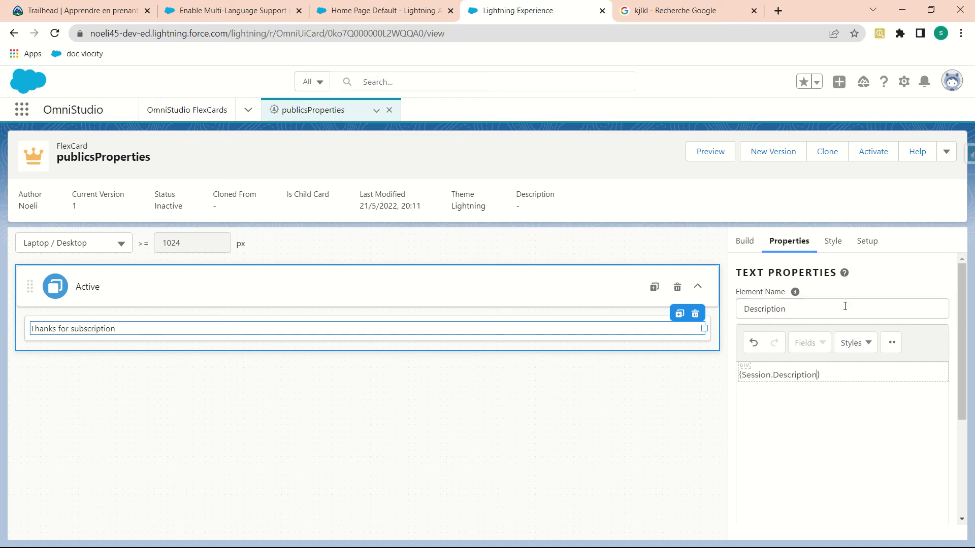
Activate publicsProperties, then review and cancel its Publish Options
click(872, 152)
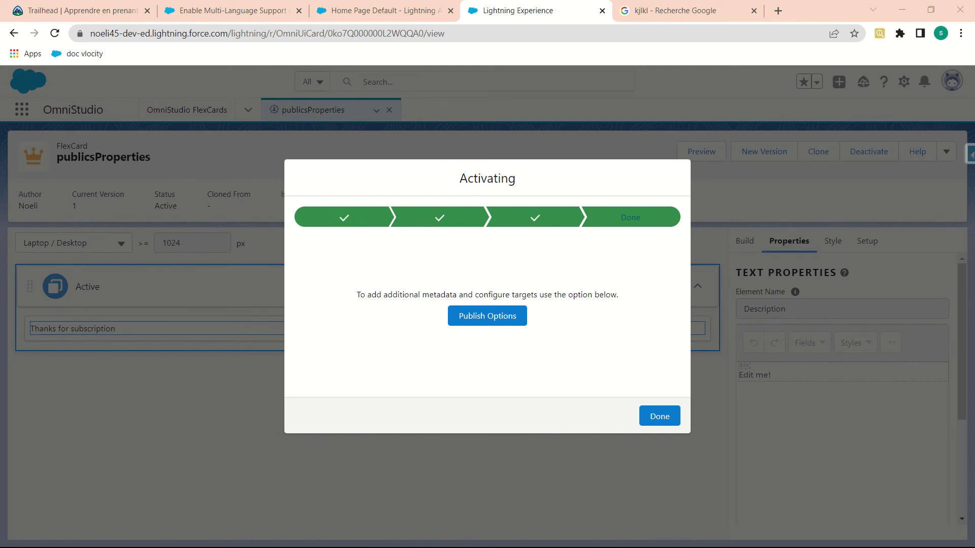
click(480, 318)
scroll(472, 321, down, 3)
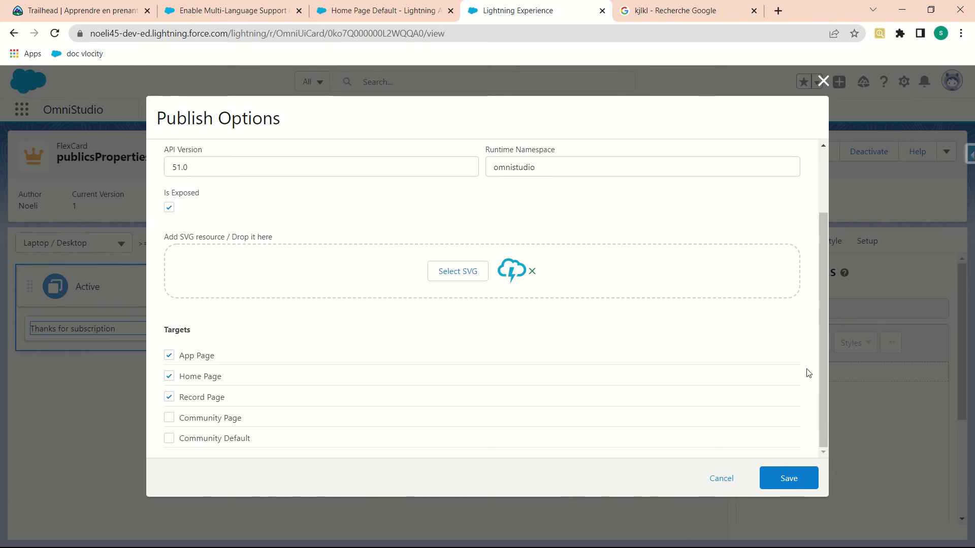
click(719, 480)
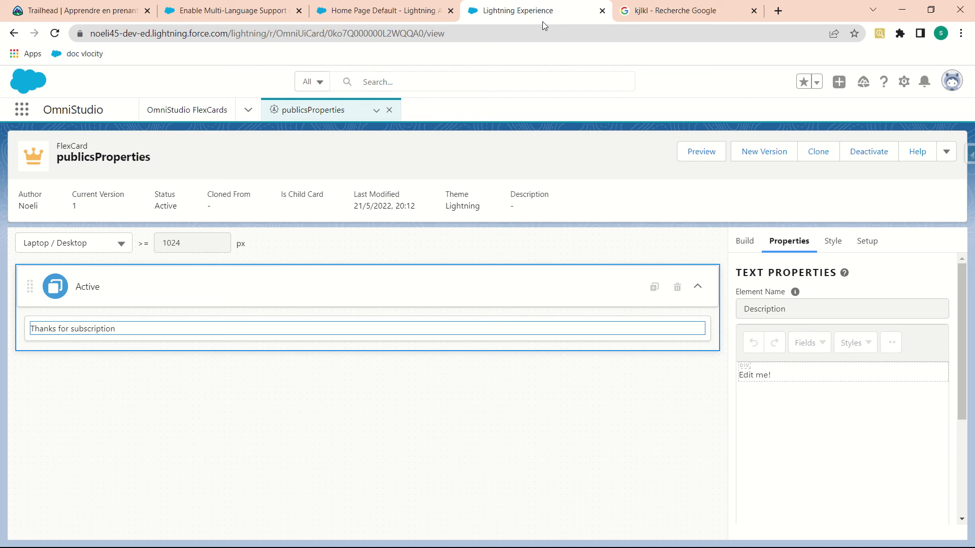
Return to the Salesforce home page and open it for editing from the setup menu
click(252, 10)
click(381, 10)
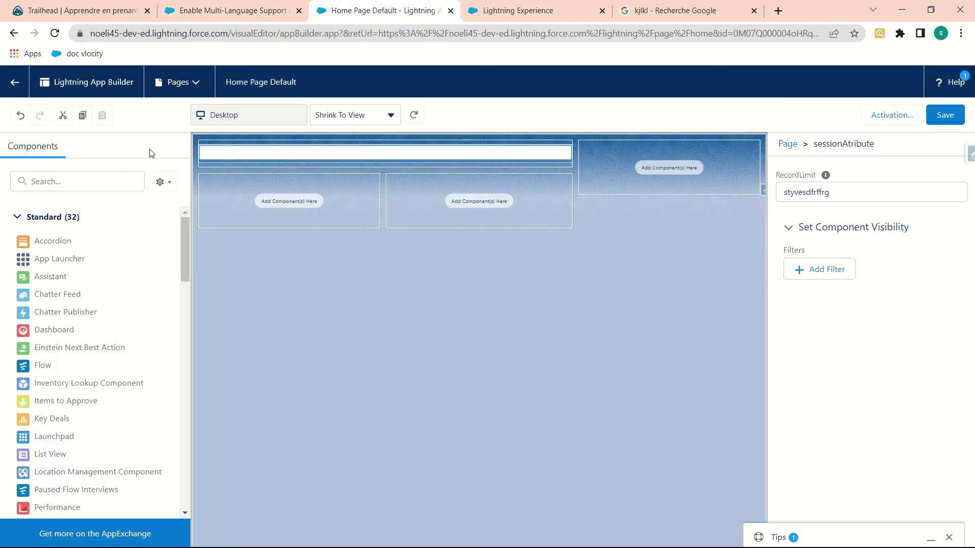
click(15, 33)
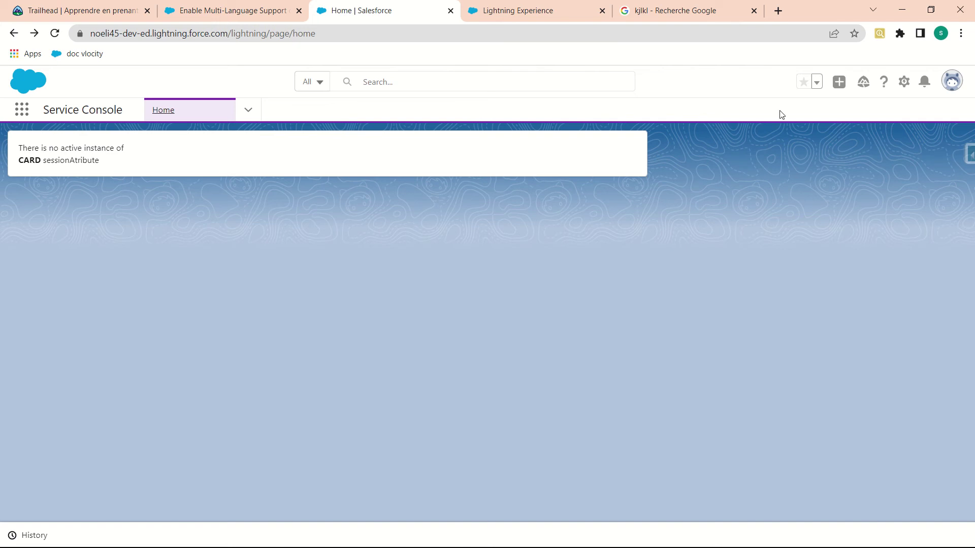
click(904, 81)
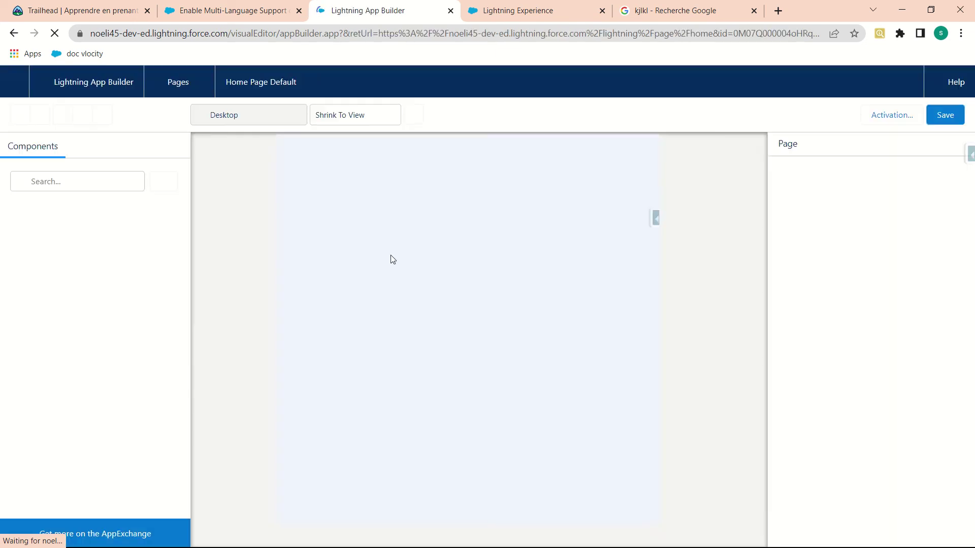
scroll(90, 284, down, 3)
scroll(90, 283, down, 5)
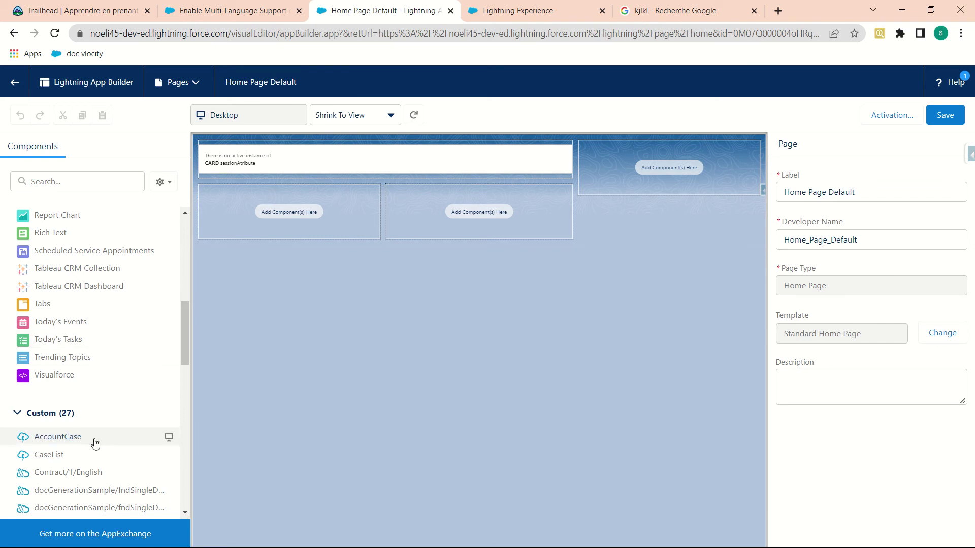
scroll(95, 444, down, 3)
scroll(95, 427, down, 2)
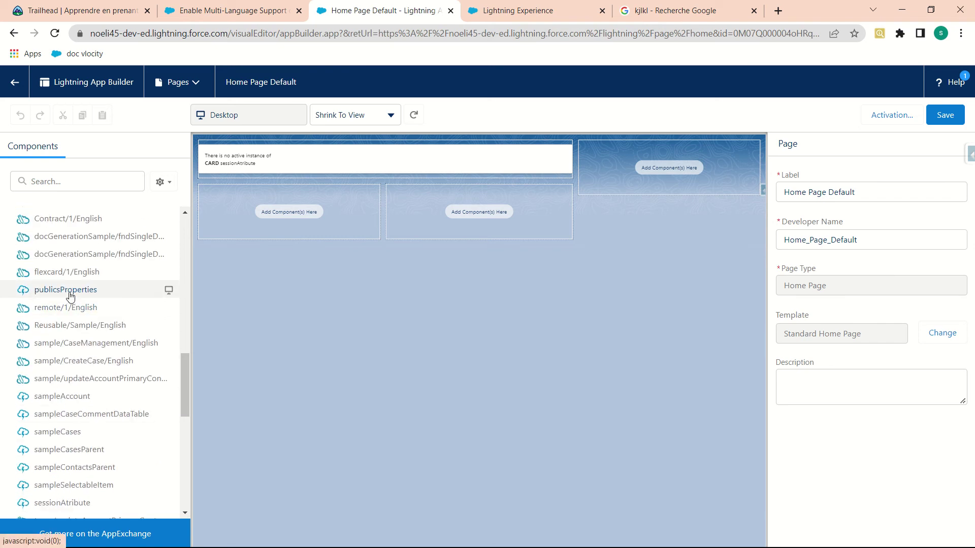
Place publicsProperties in the right column, showing 'Thanks for subscription'
drag(66, 289, 655, 168)
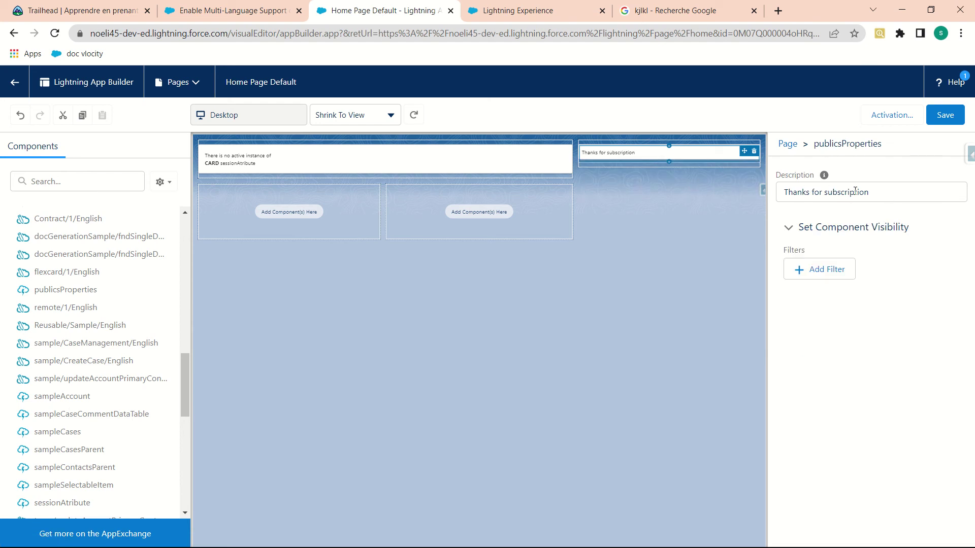
drag(871, 191, 777, 192)
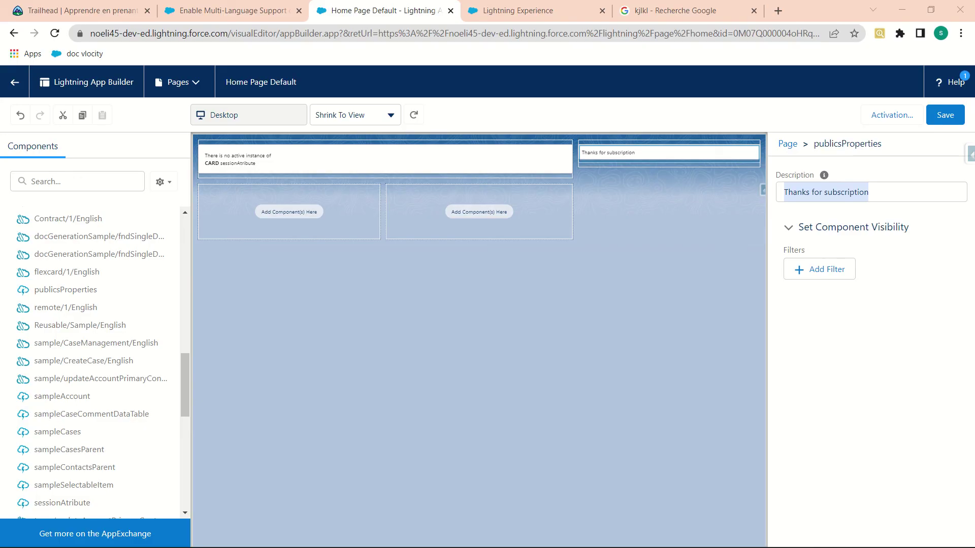
key(alt+Tab)
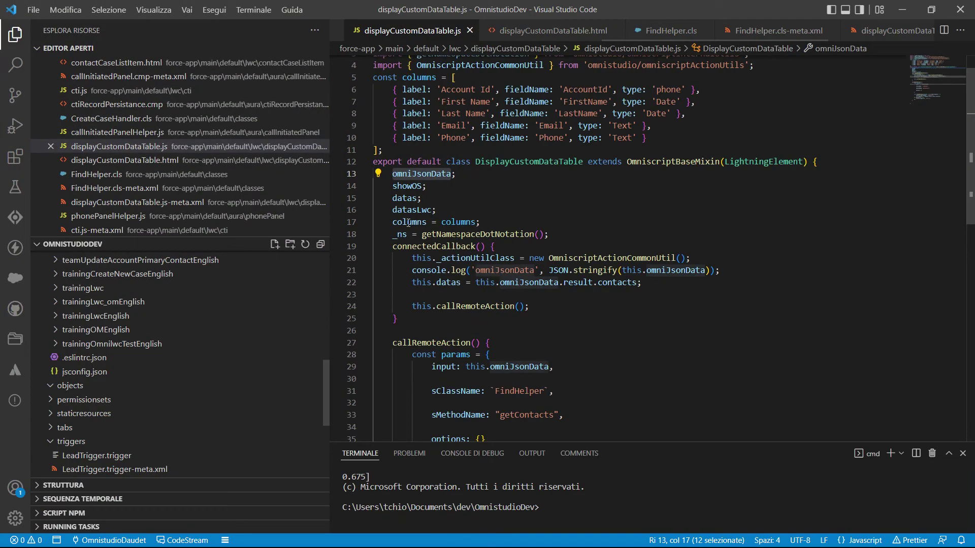
Retrieve cfPublicsProperties from the Lightning Web Components list in the Org Browser
click(15, 279)
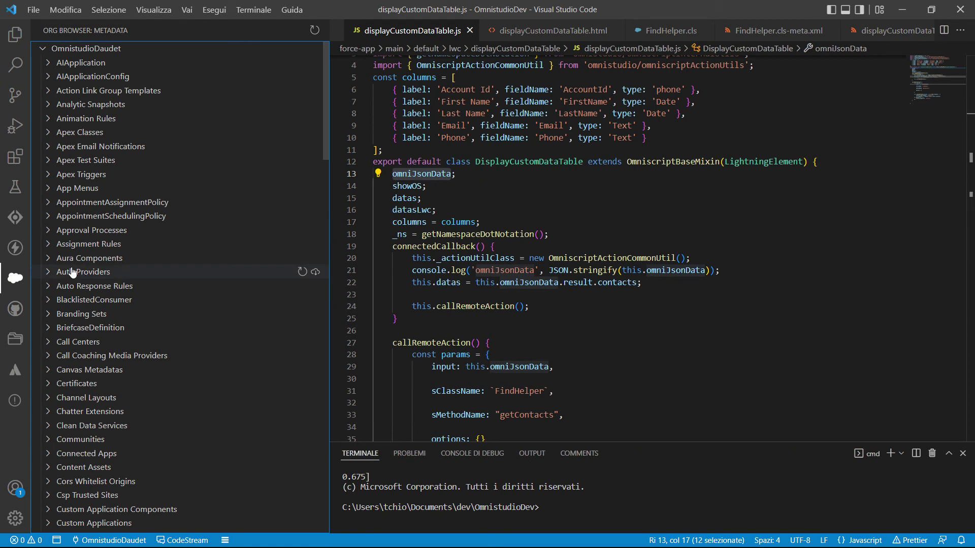
scroll(57, 175, down, 3)
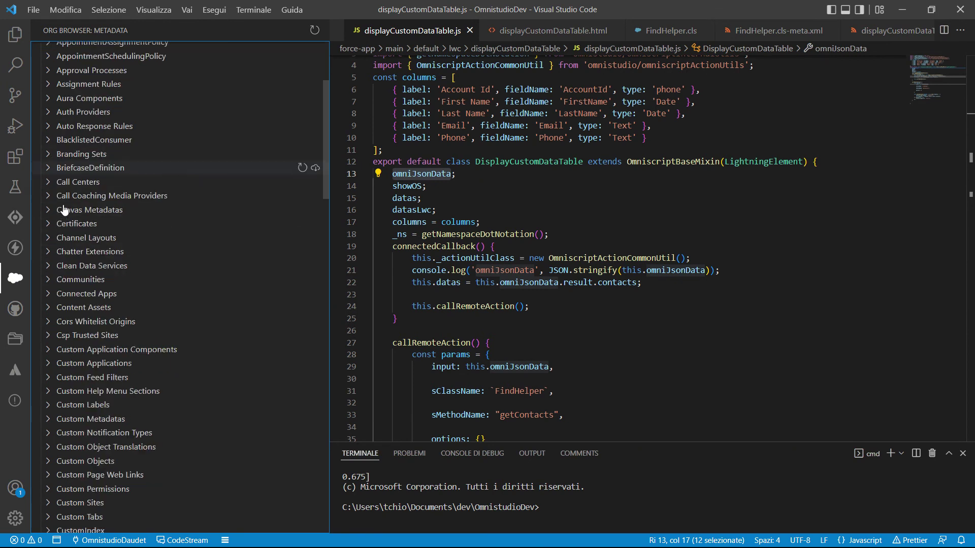
scroll(61, 248, down, 3)
scroll(57, 249, down, 3)
scroll(56, 250, up, 3)
scroll(55, 249, up, 3)
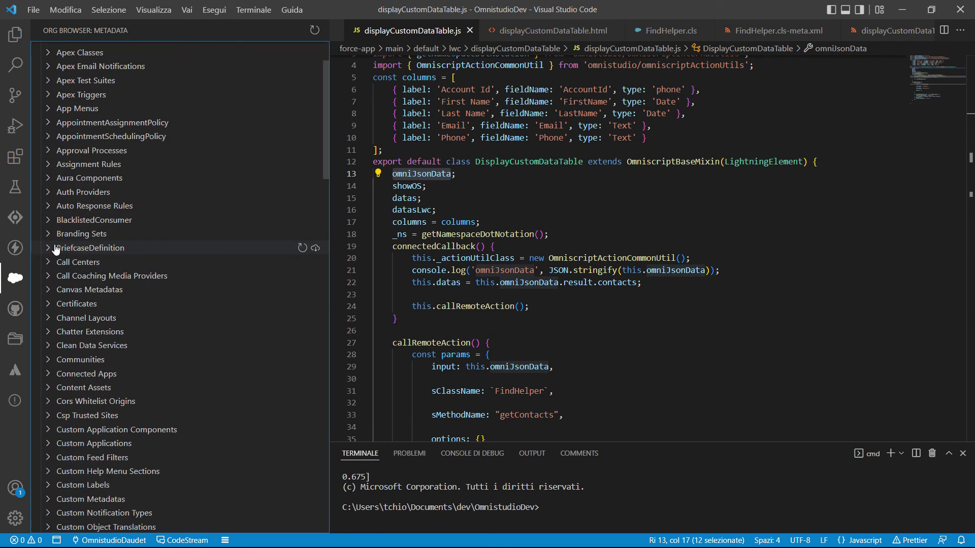
scroll(55, 250, down, 5)
scroll(61, 259, down, 3)
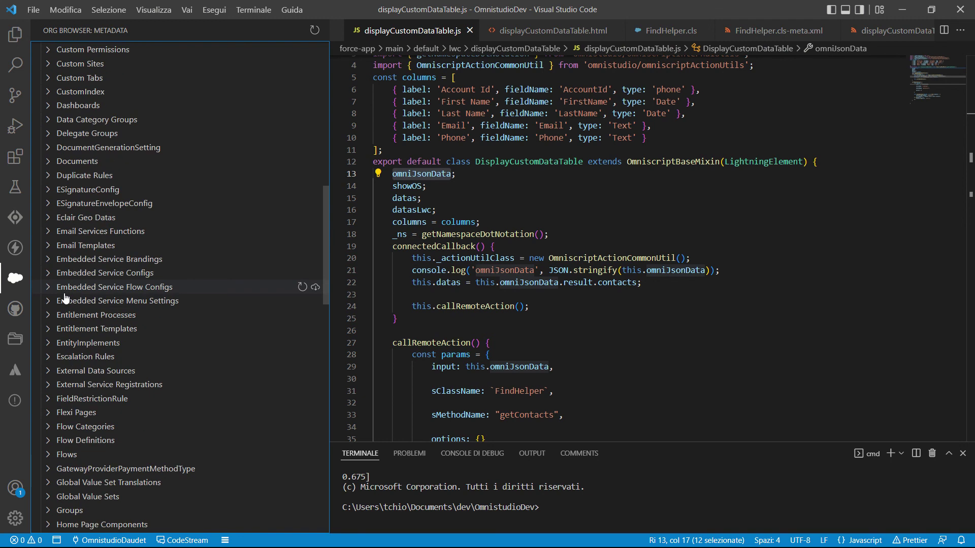
scroll(65, 297, down, 3)
scroll(65, 296, down, 3)
scroll(65, 305, down, 6)
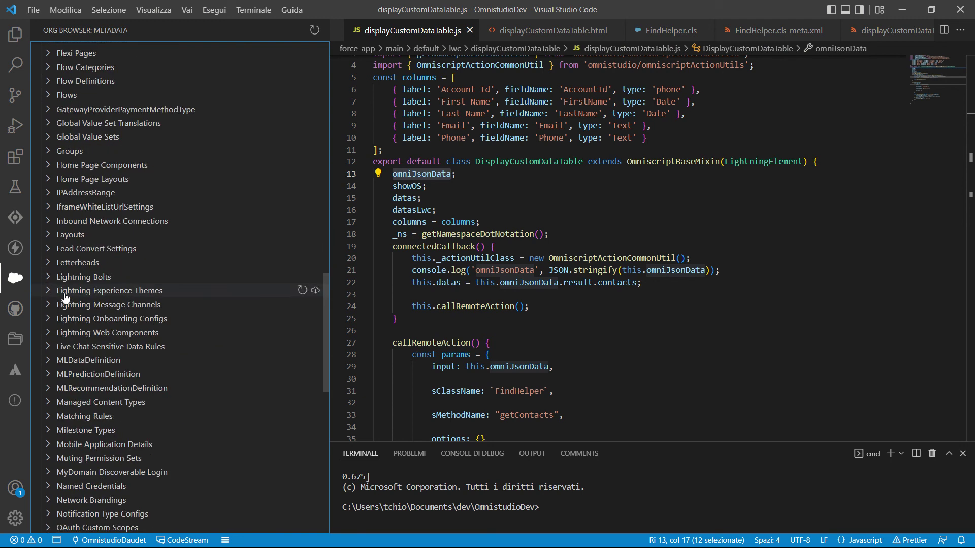
click(51, 340)
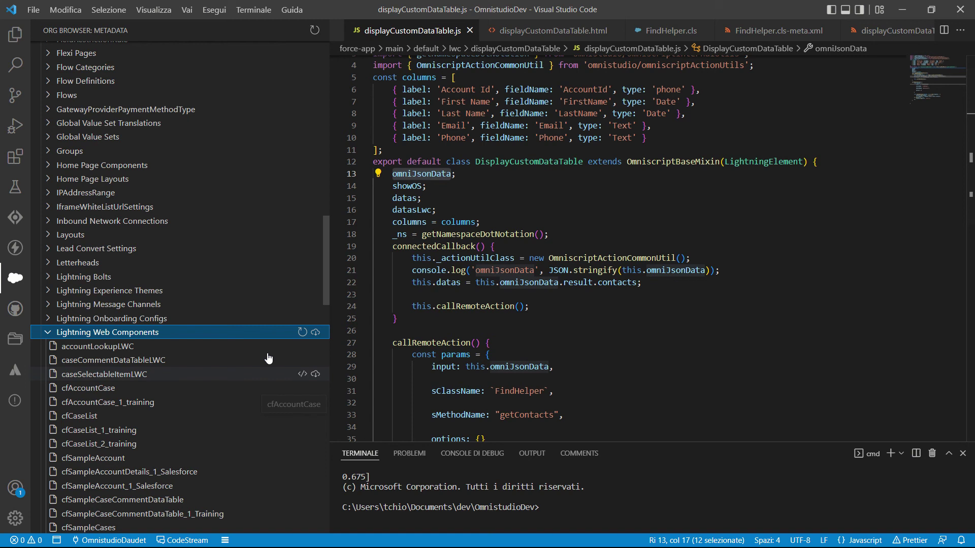
scroll(167, 411, down, 3)
scroll(137, 424, down, 3)
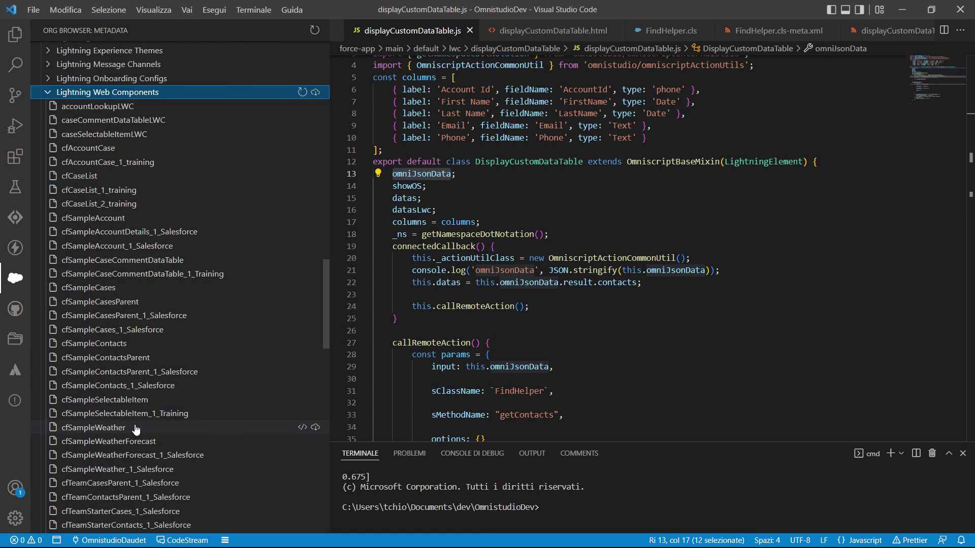
scroll(135, 432, down, 3)
scroll(135, 432, up, 3)
scroll(77, 365, up, 5)
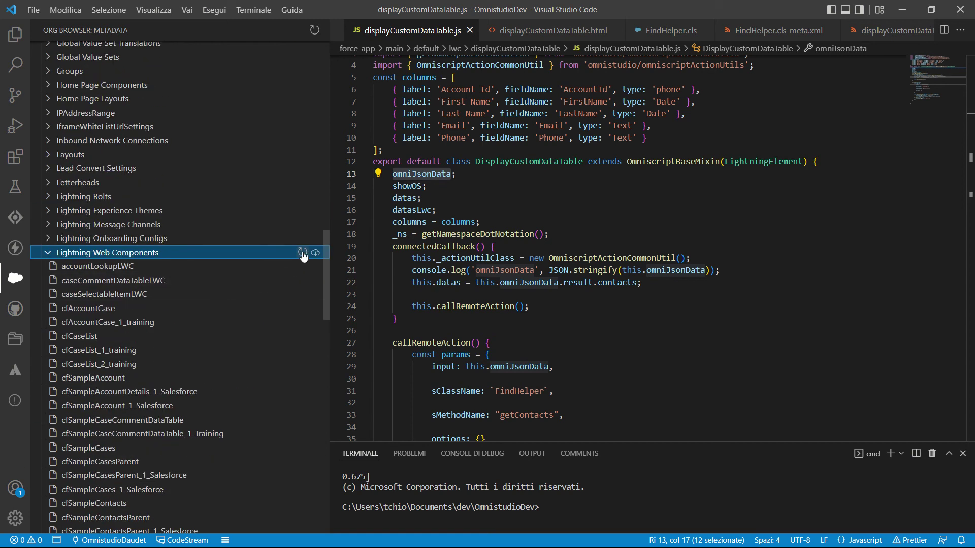
scroll(107, 390, down, 3)
scroll(106, 391, down, 3)
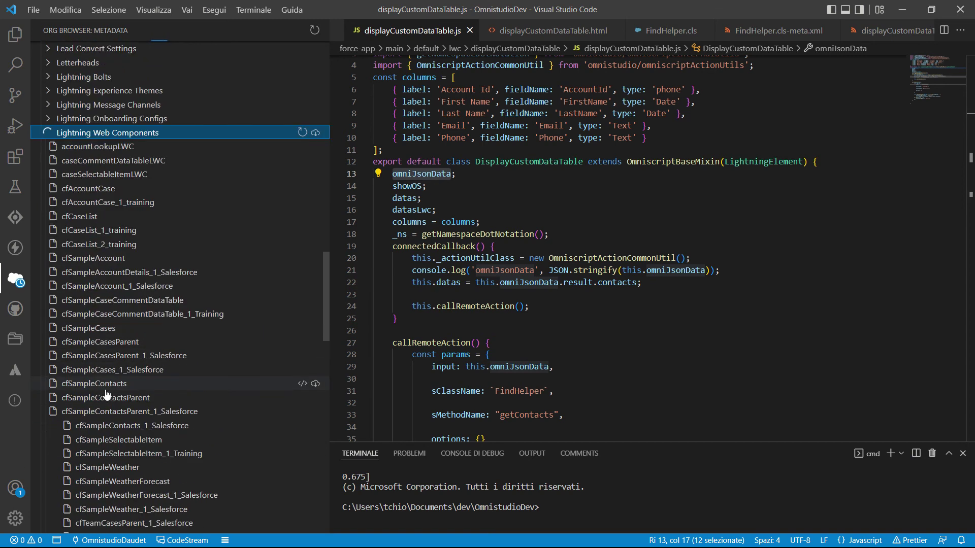
scroll(106, 391, down, 3)
scroll(106, 390, down, 3)
scroll(107, 390, down, 3)
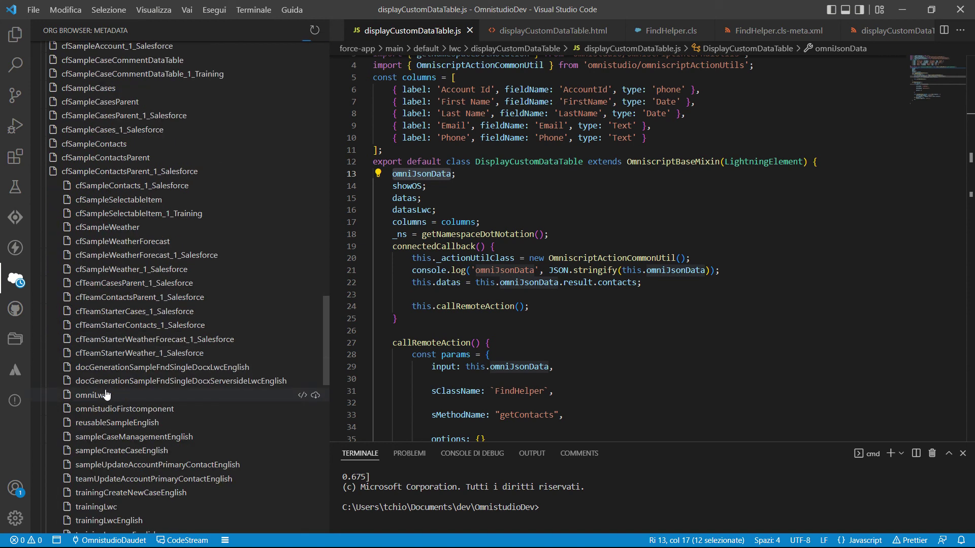
scroll(105, 395, up, 3)
scroll(107, 395, down, 3)
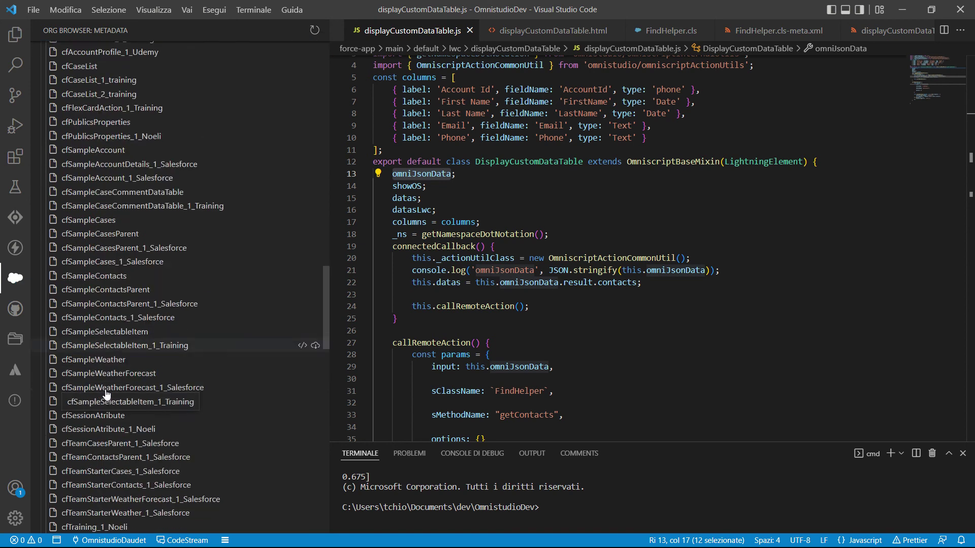
scroll(106, 394, down, 3)
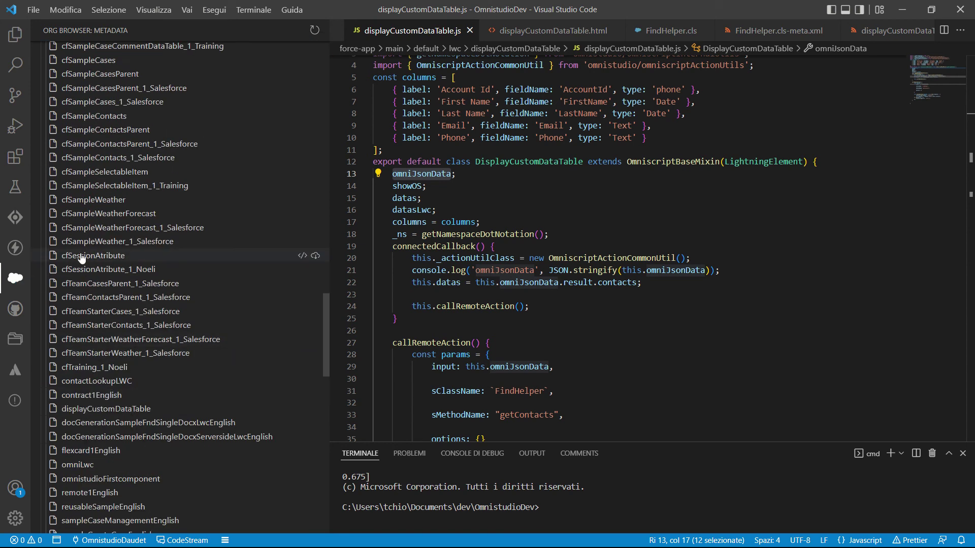
scroll(80, 177, up, 3)
scroll(79, 177, up, 3)
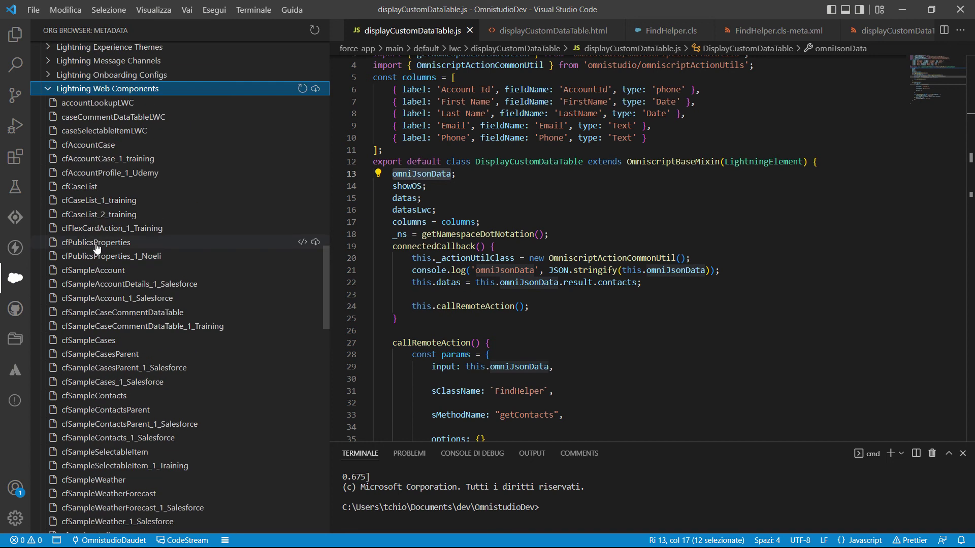
click(79, 91)
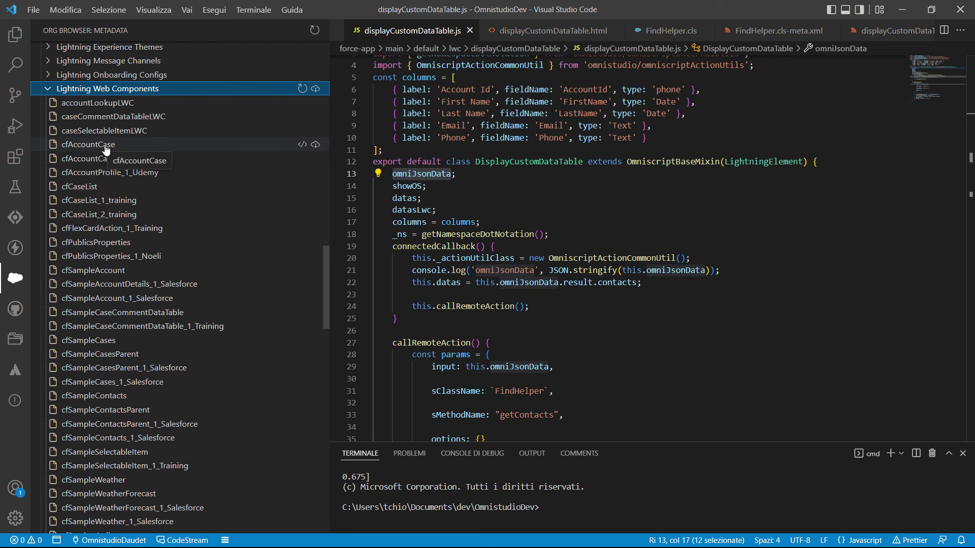
click(92, 243)
click(315, 242)
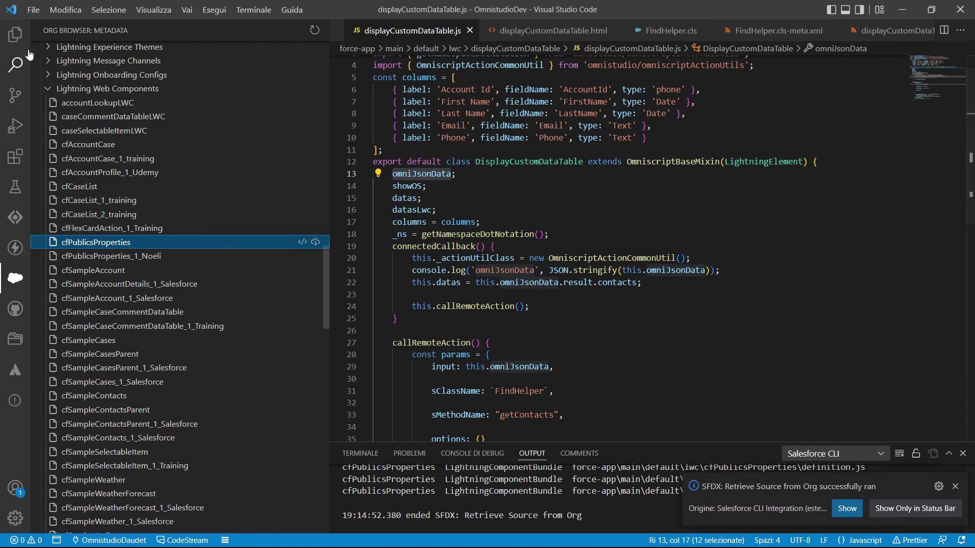
In the Explorer, collapse displayCustomDataTable, expand cfPublicsProperties and open cfPublicsProperties.html
click(15, 33)
scroll(126, 387, up, 1)
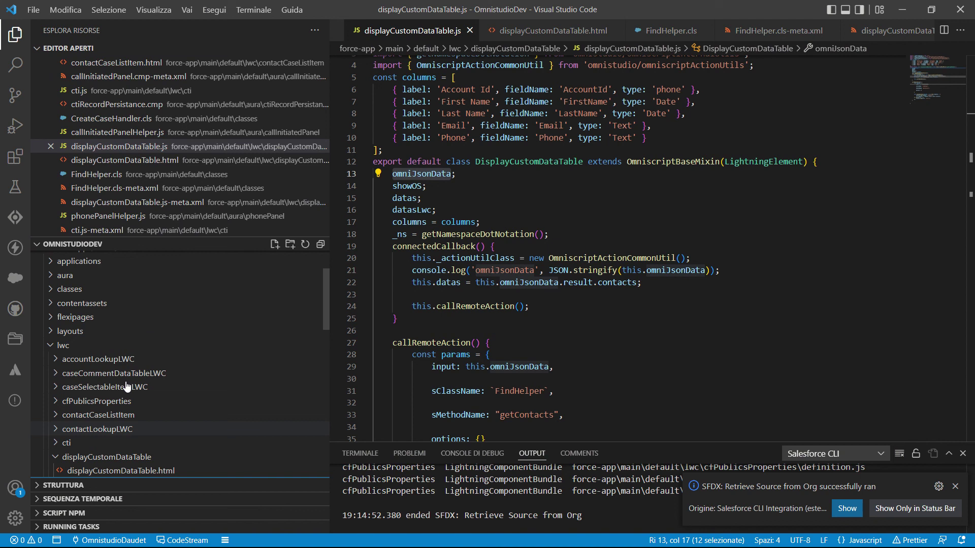
scroll(126, 386, down, 2)
click(58, 376)
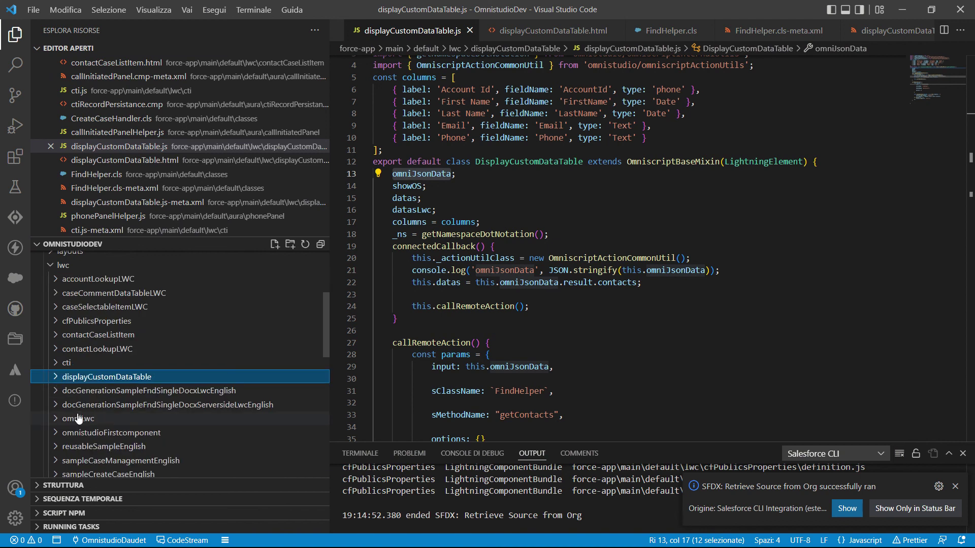
scroll(74, 424, down, 1)
scroll(74, 425, up, 2)
scroll(74, 419, up, 1)
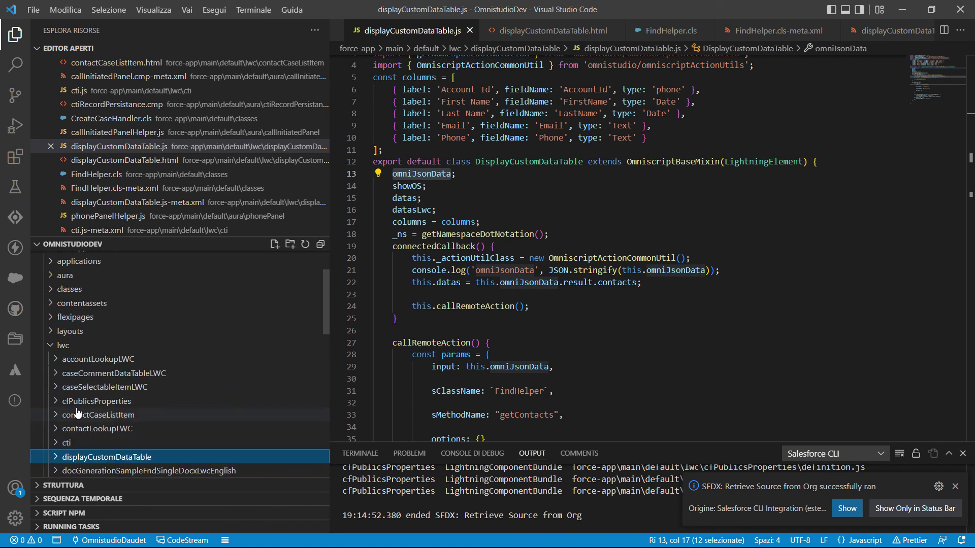
click(65, 401)
click(99, 429)
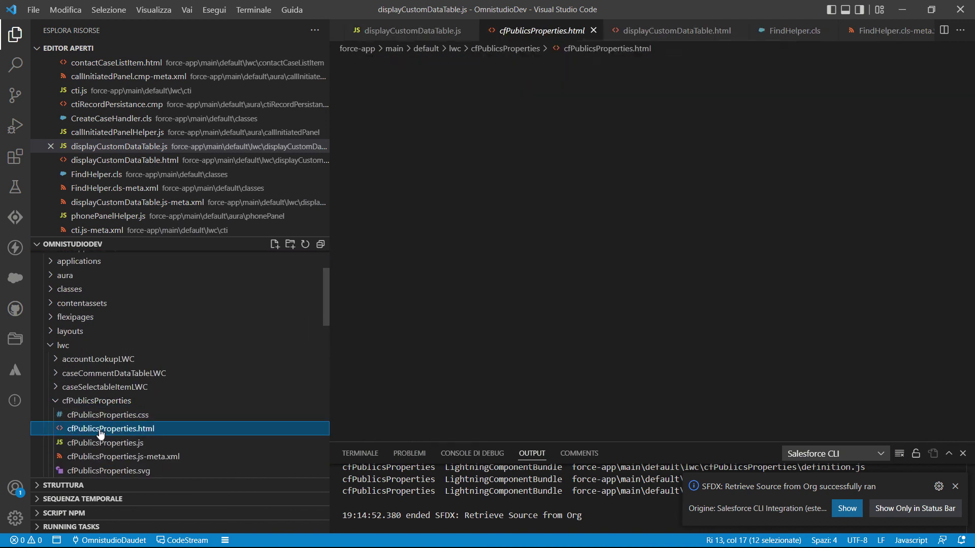
scroll(533, 305, down, 4)
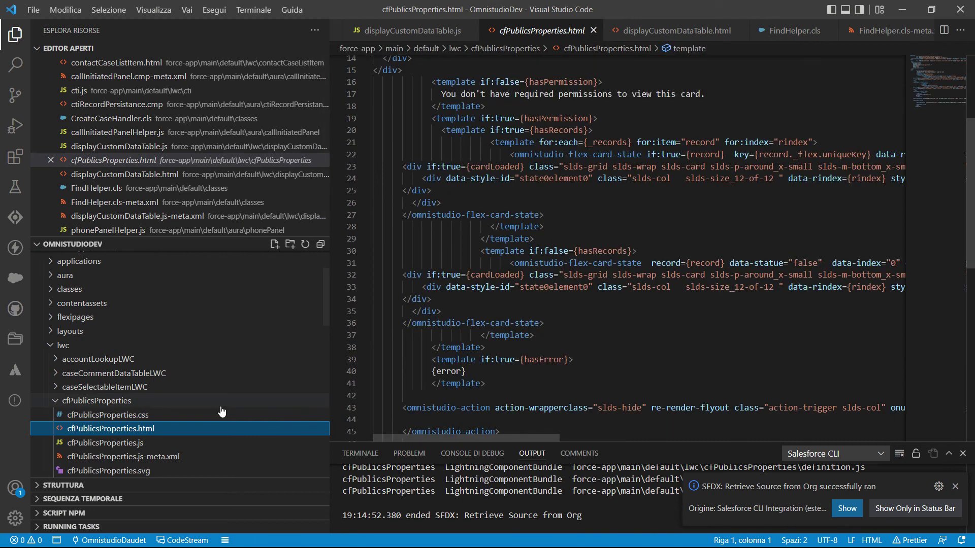
scroll(617, 312, down, 3)
scroll(617, 312, down, 2)
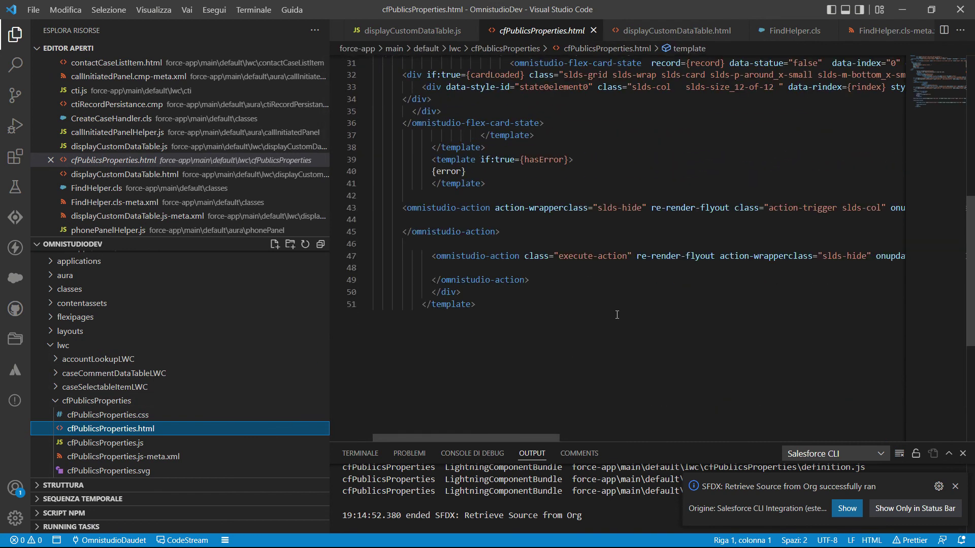
Open cfPublicsProperties.js and highlight cfDescription on line 19
click(105, 442)
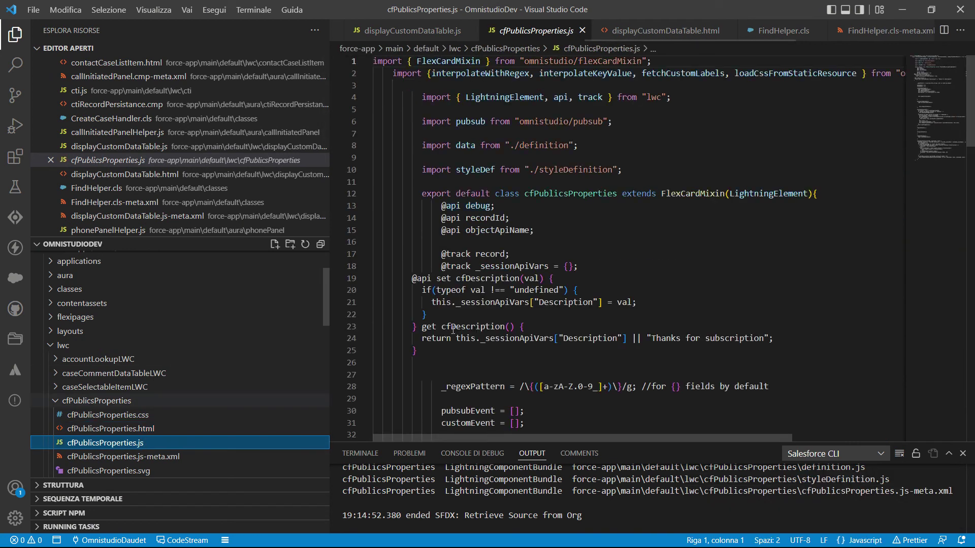
scroll(518, 243, down, 3)
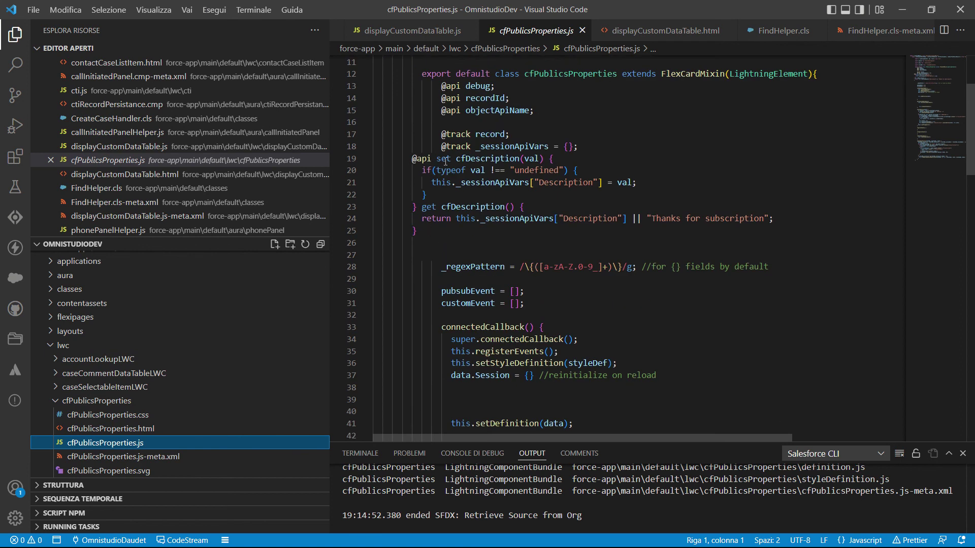
double_click(478, 159)
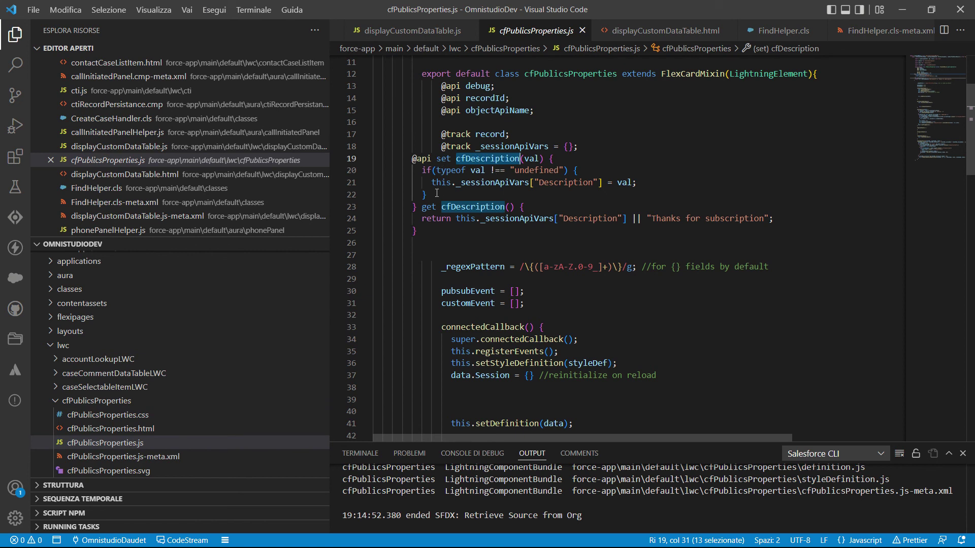
click(455, 159)
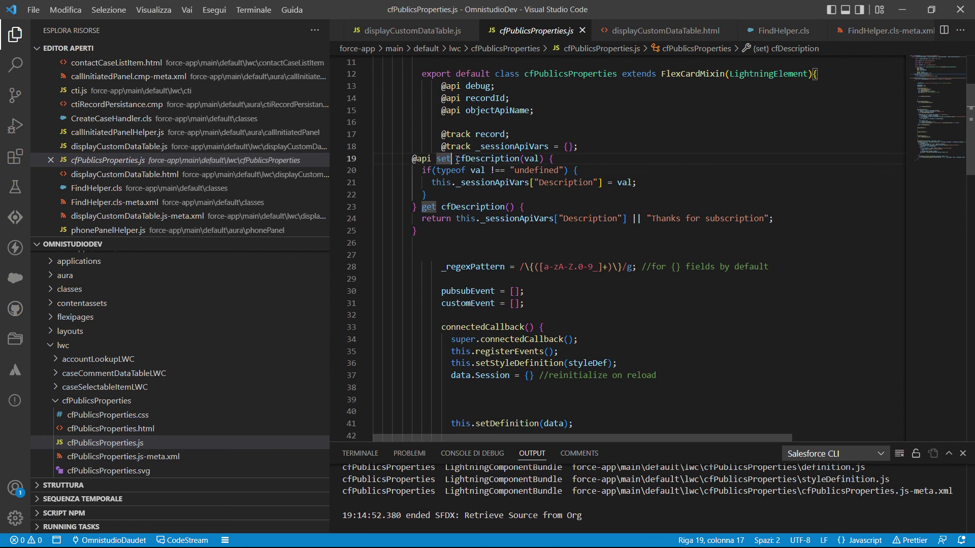
drag(456, 159, 522, 158)
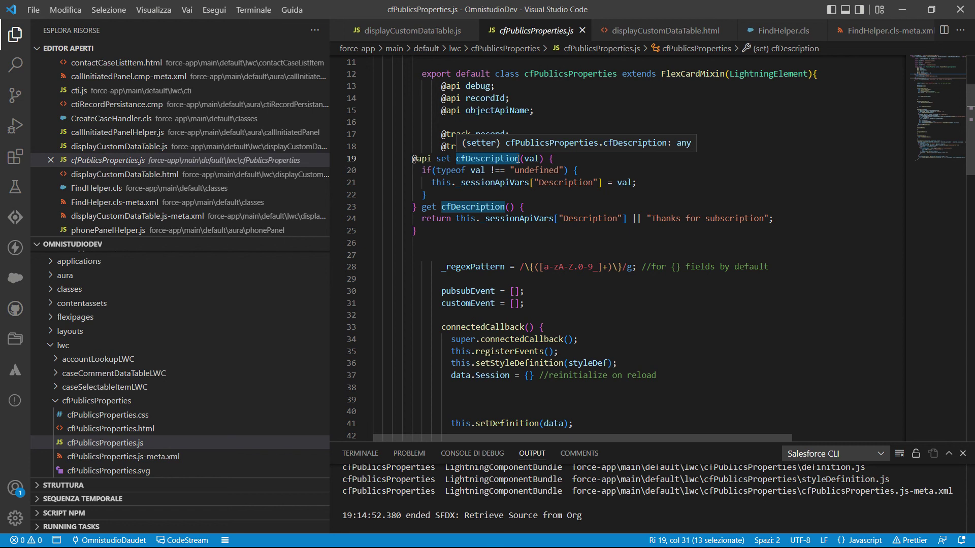
click(456, 159)
drag(456, 159, 466, 159)
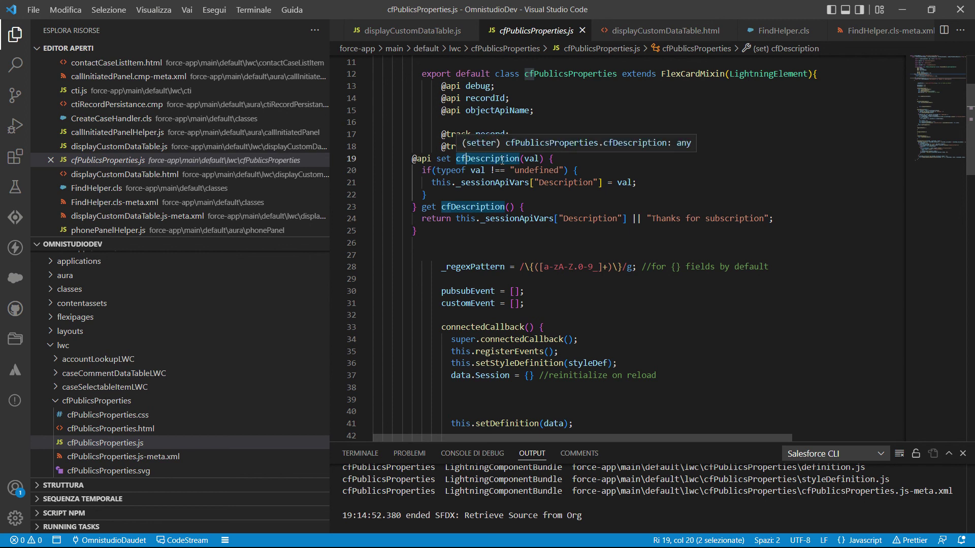
scroll(197, 417, down, 2)
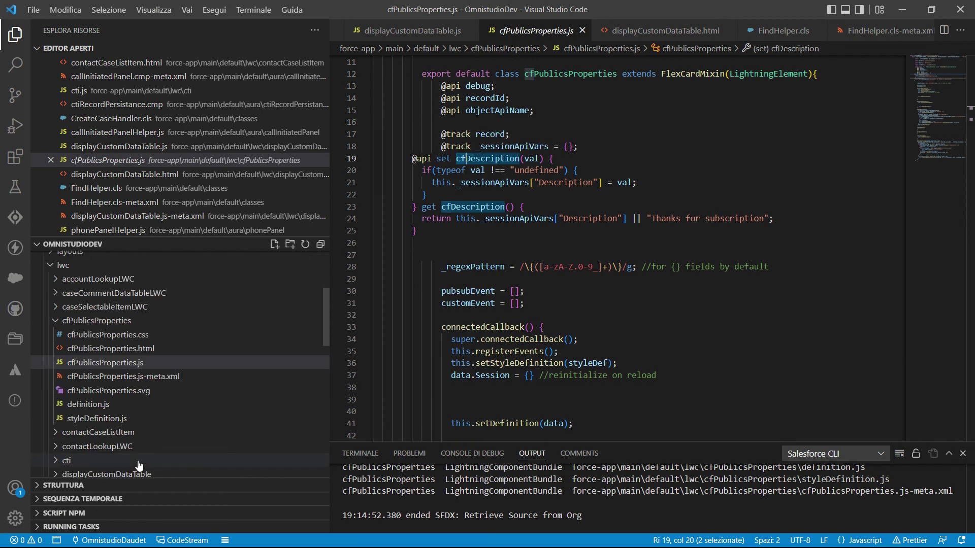
In cfPublicsProperties.js-meta.xml, move the cfDescription property onto its own line after line 12
click(122, 377)
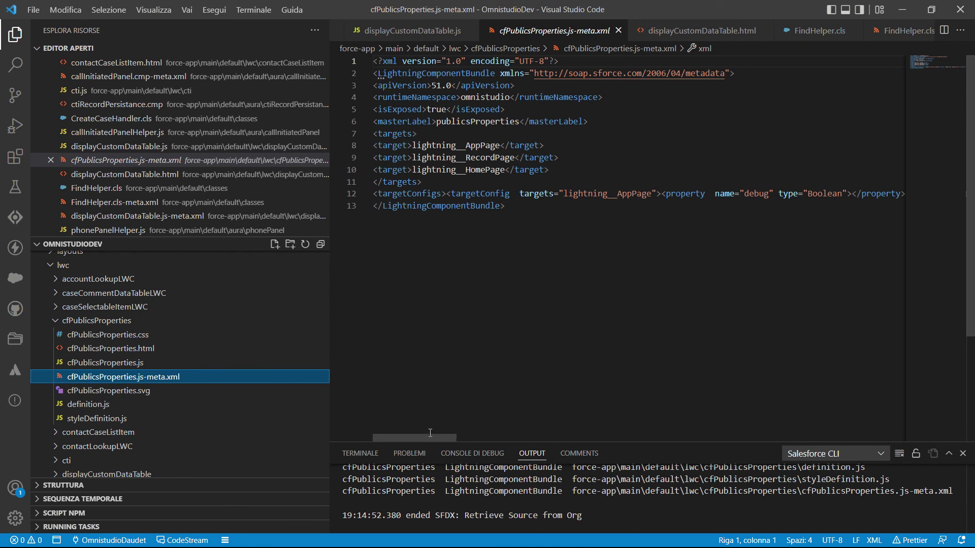
mouse_move(429, 437)
mouse_down()
mouse_move(727, 416)
mouse_move(664, 411)
mouse_up()
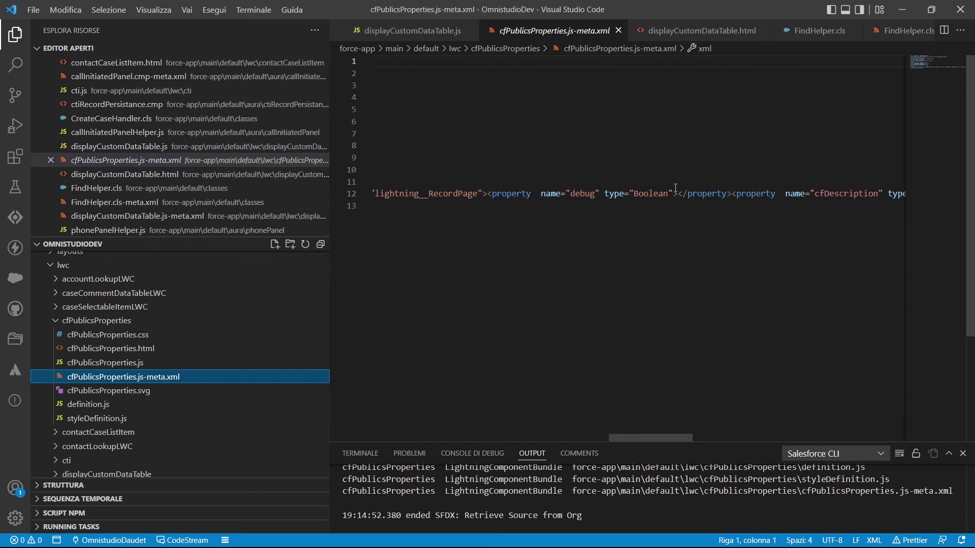
click(680, 194)
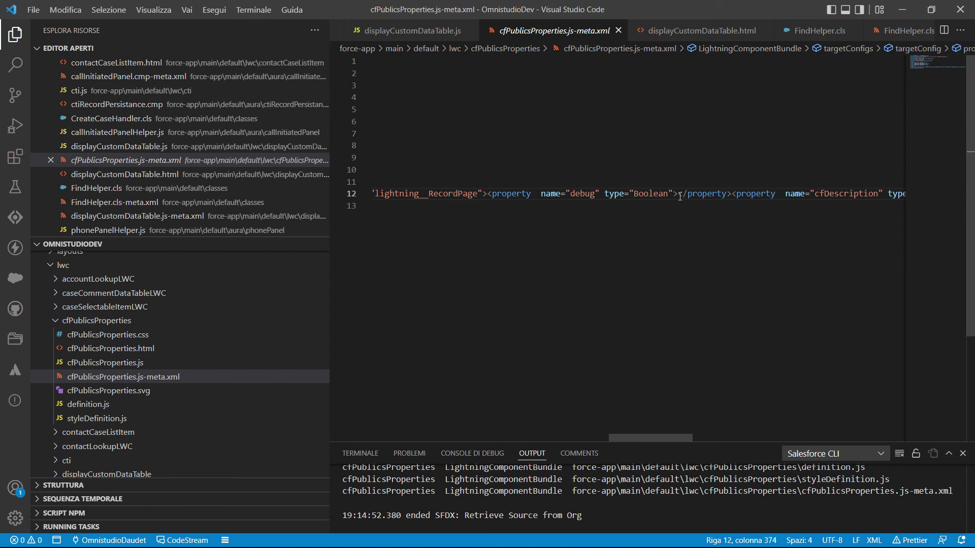
click(729, 193)
key(Return)
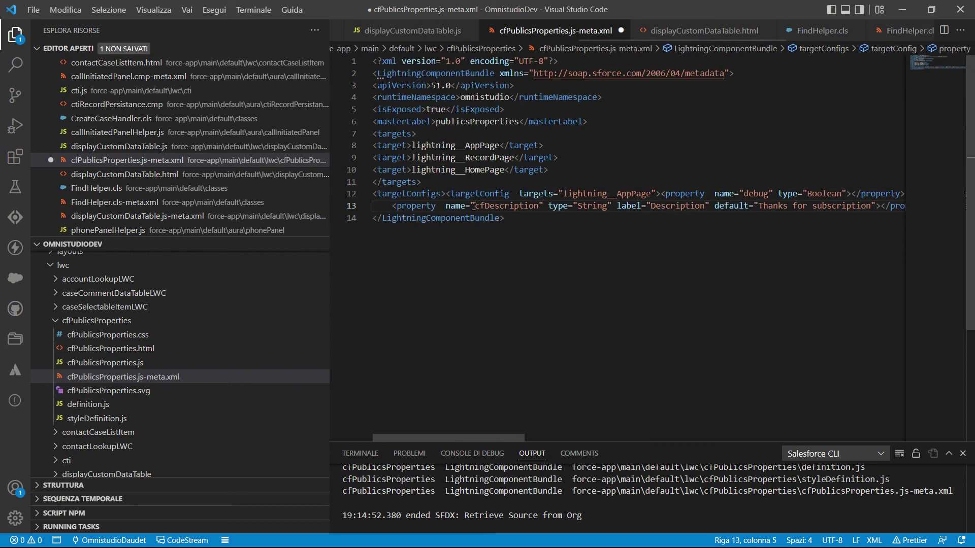